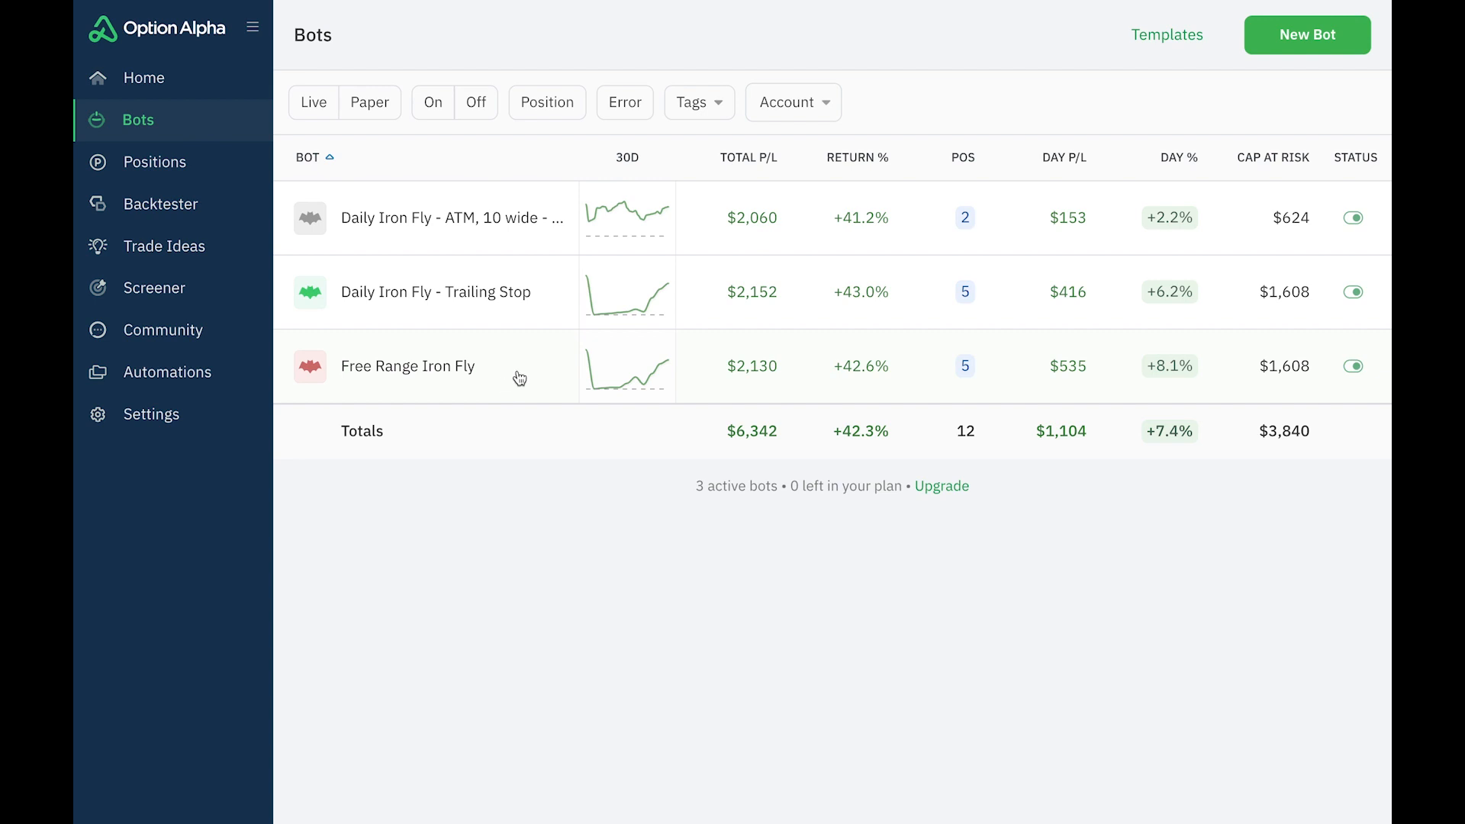
# Open the Check for 1:1 exit monitor in the Free Range Iron Fly bot's settings and review its positions loop
pyautogui.click(519, 377)
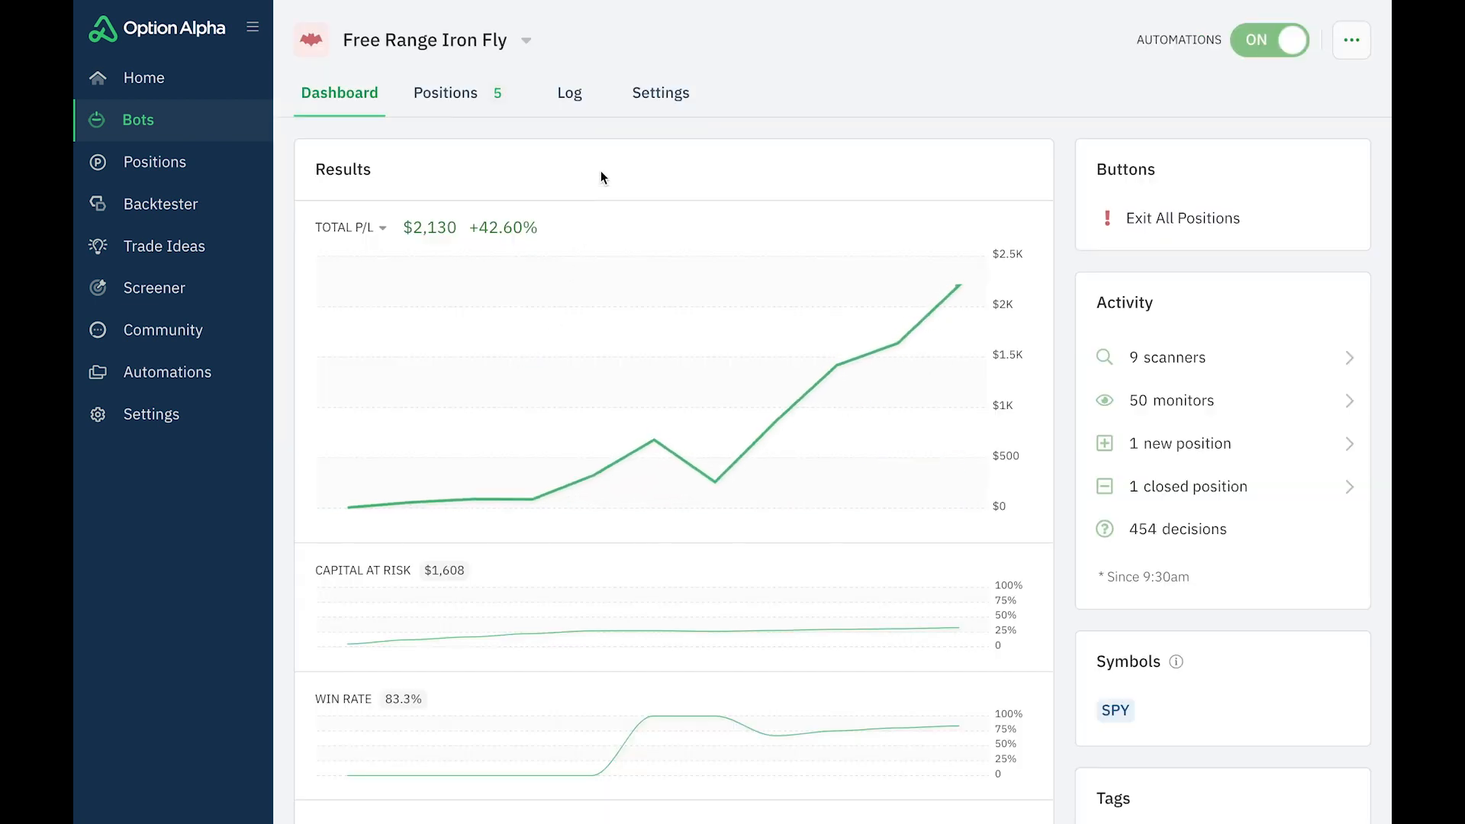
pyautogui.click(659, 91)
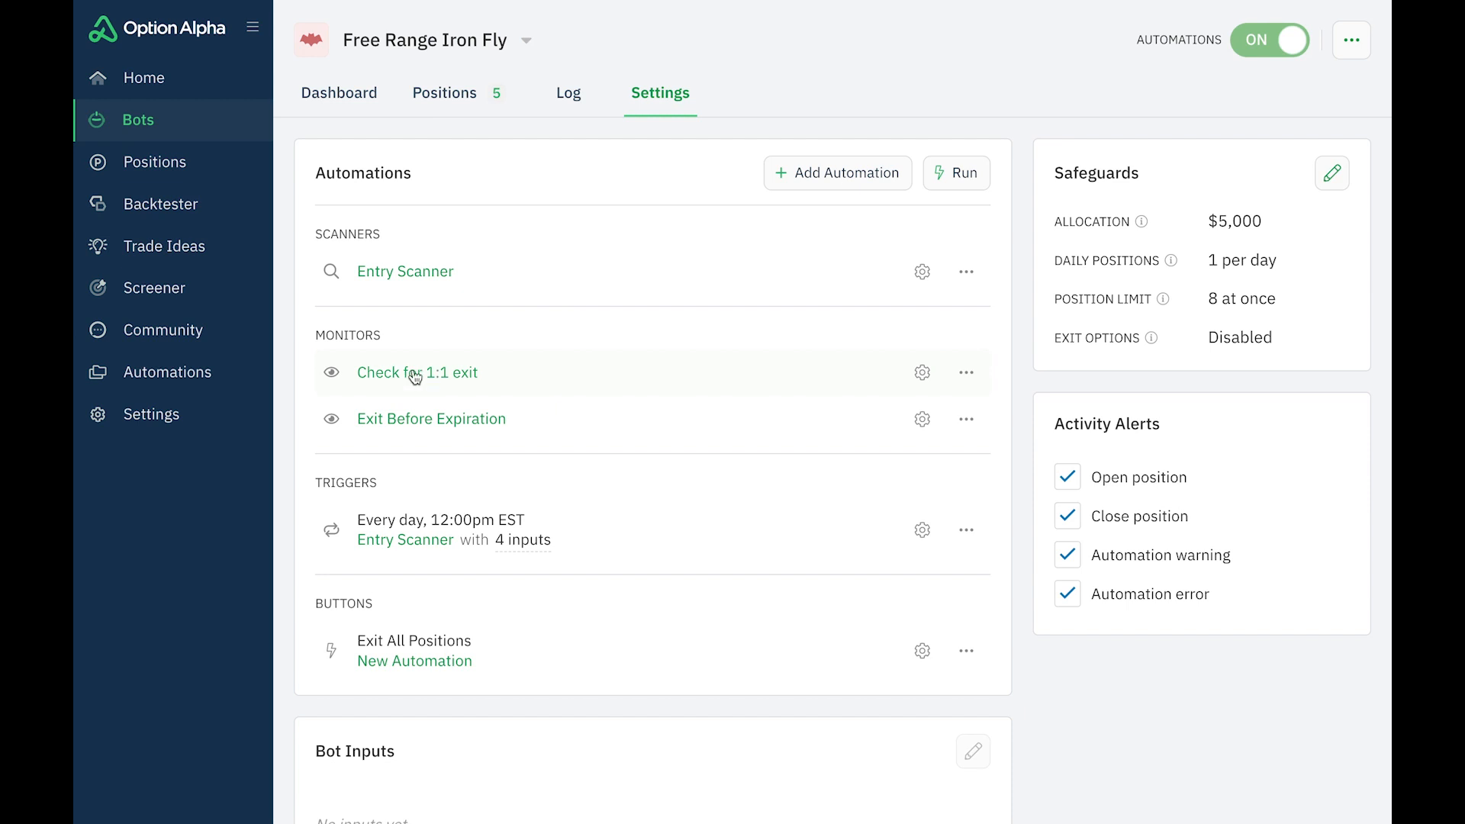
pyautogui.click(505, 387)
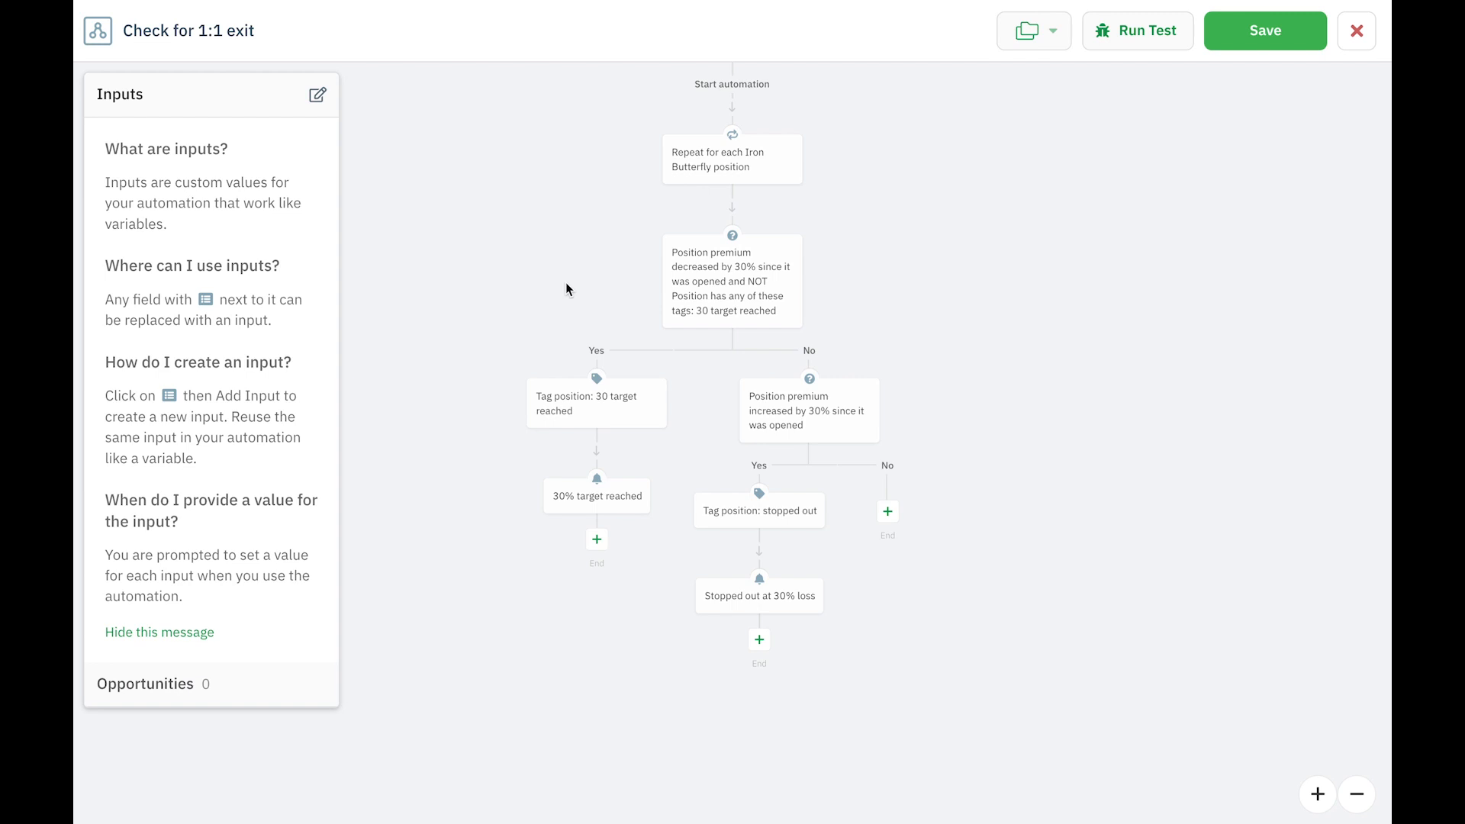
pyautogui.click(738, 168)
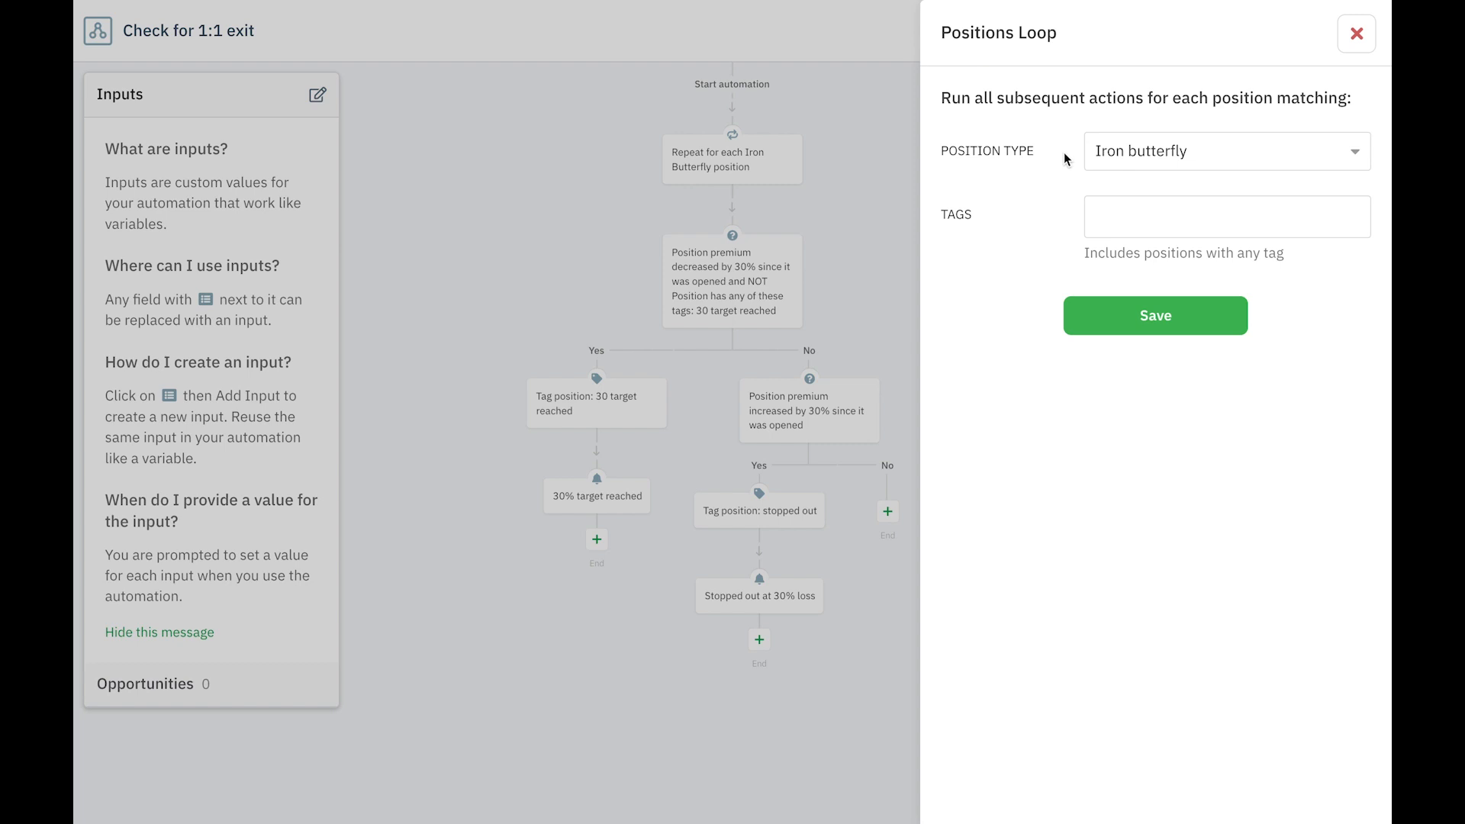
pyautogui.click(1356, 33)
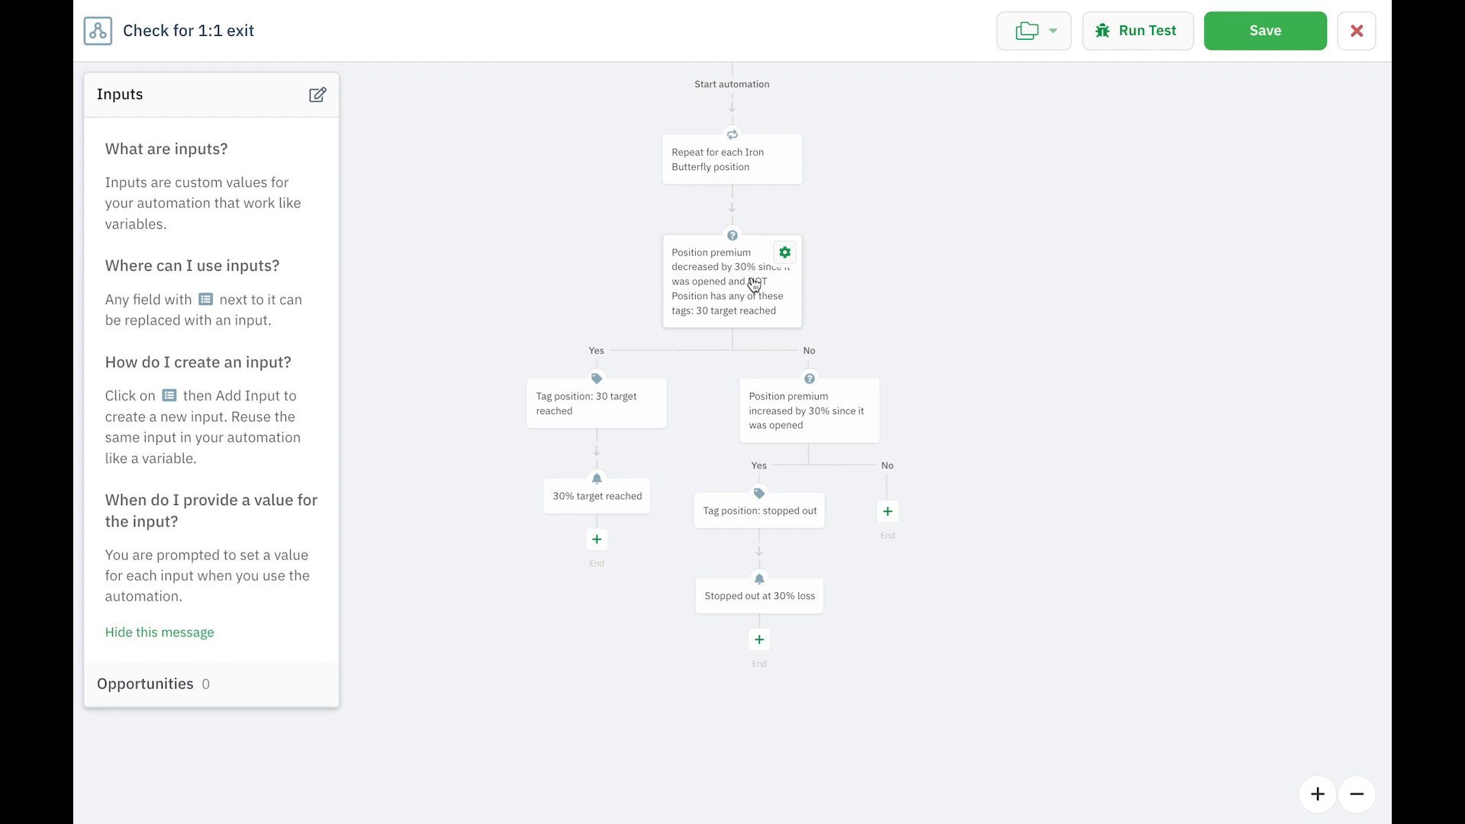
# Inspect the premium decisions, notification and stopped-out tag action in the Check for 1:1 exit automation, leaving their settings as they are
pyautogui.click(754, 284)
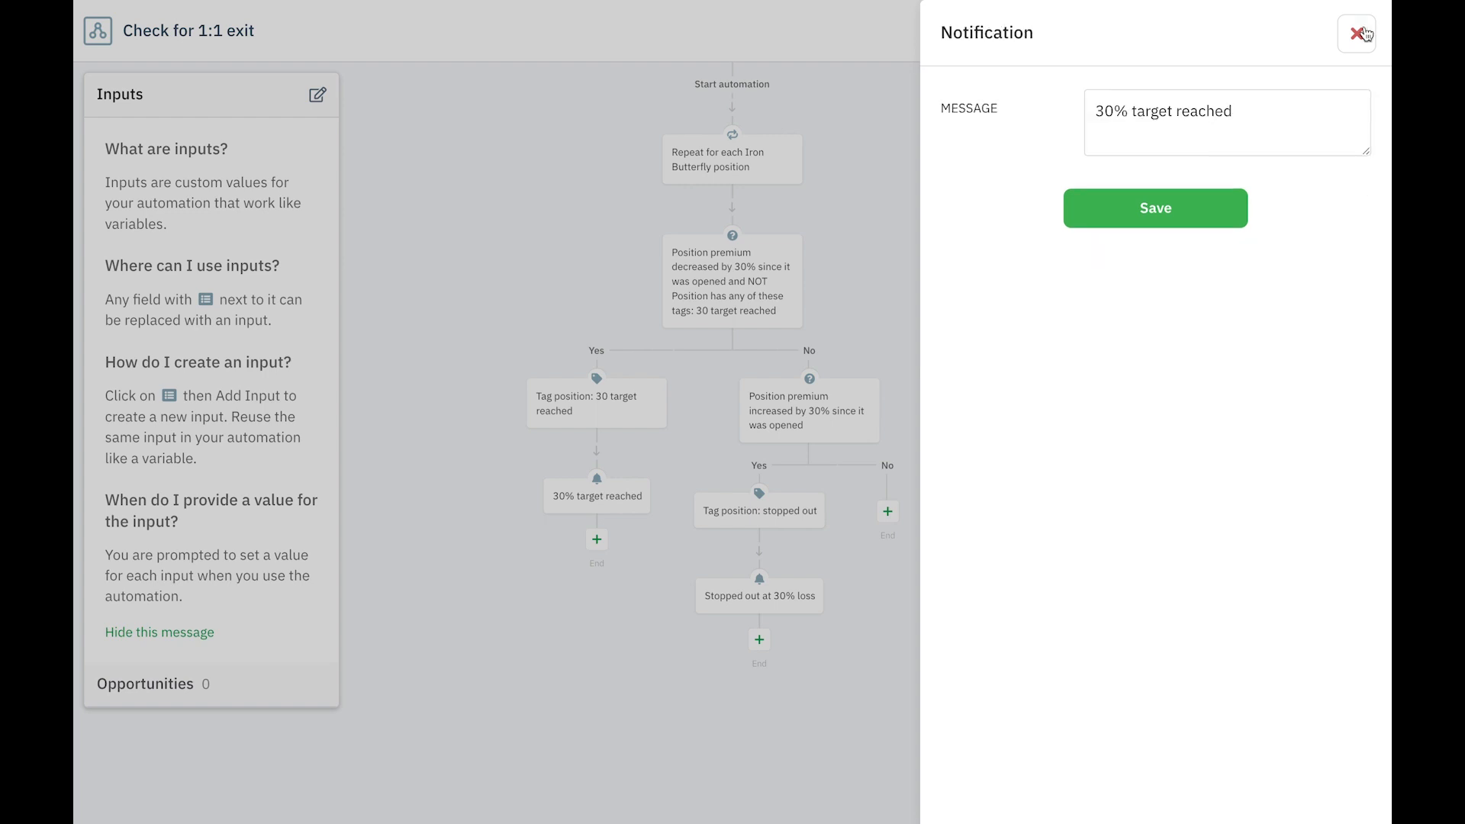
pyautogui.click(1359, 34)
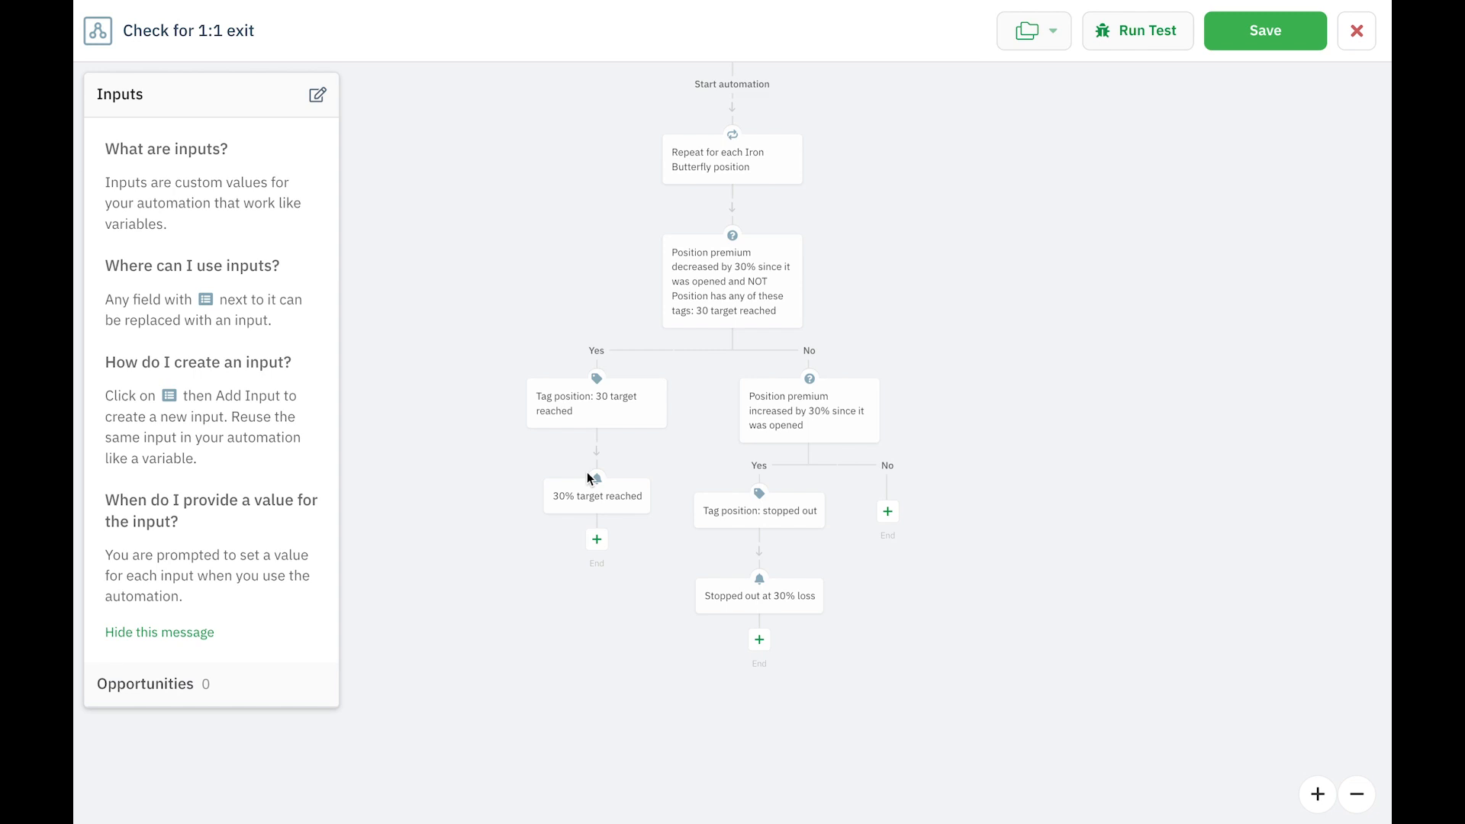
pyautogui.click(731, 281)
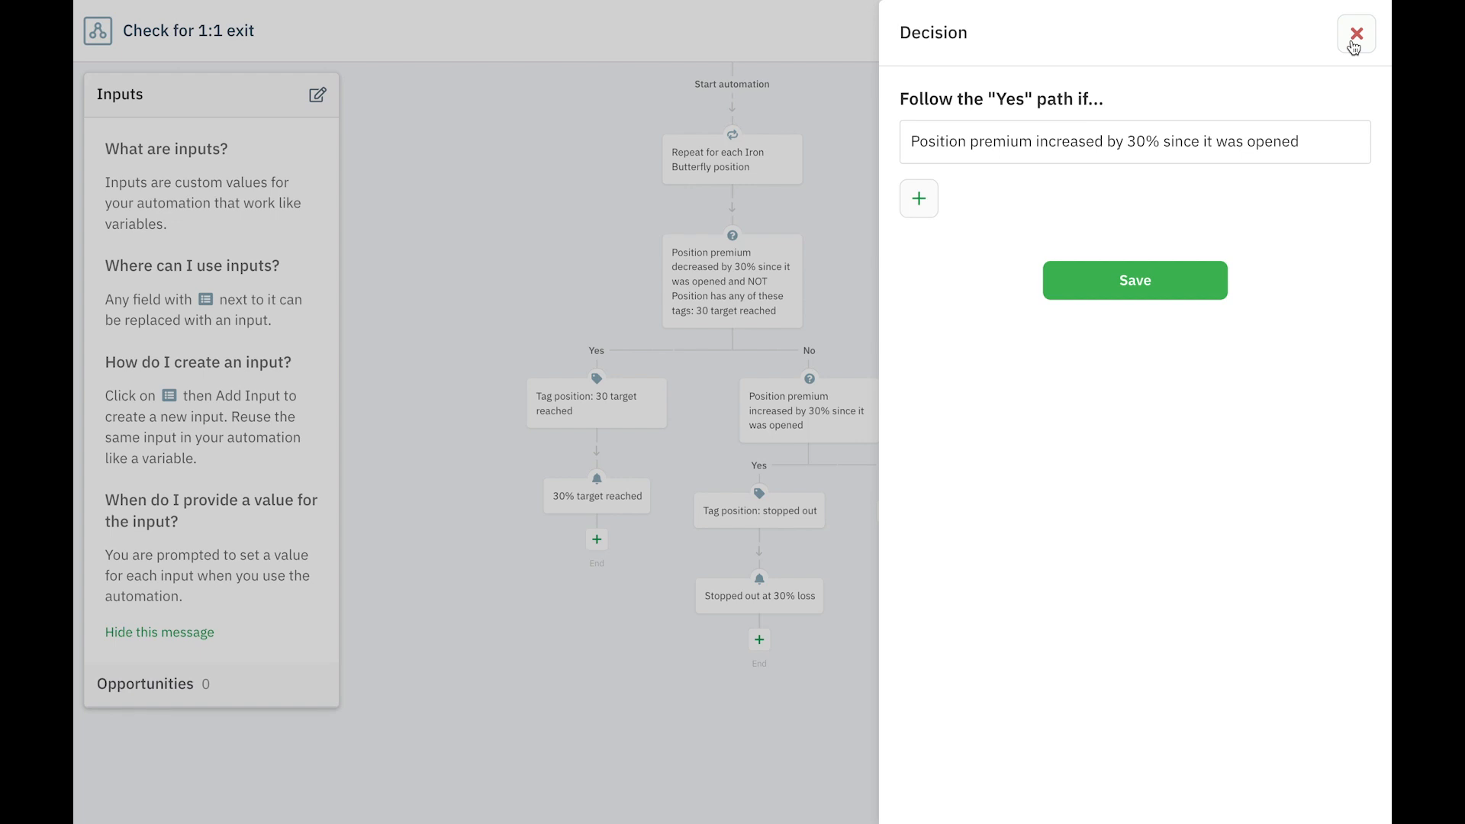
pyautogui.click(1356, 43)
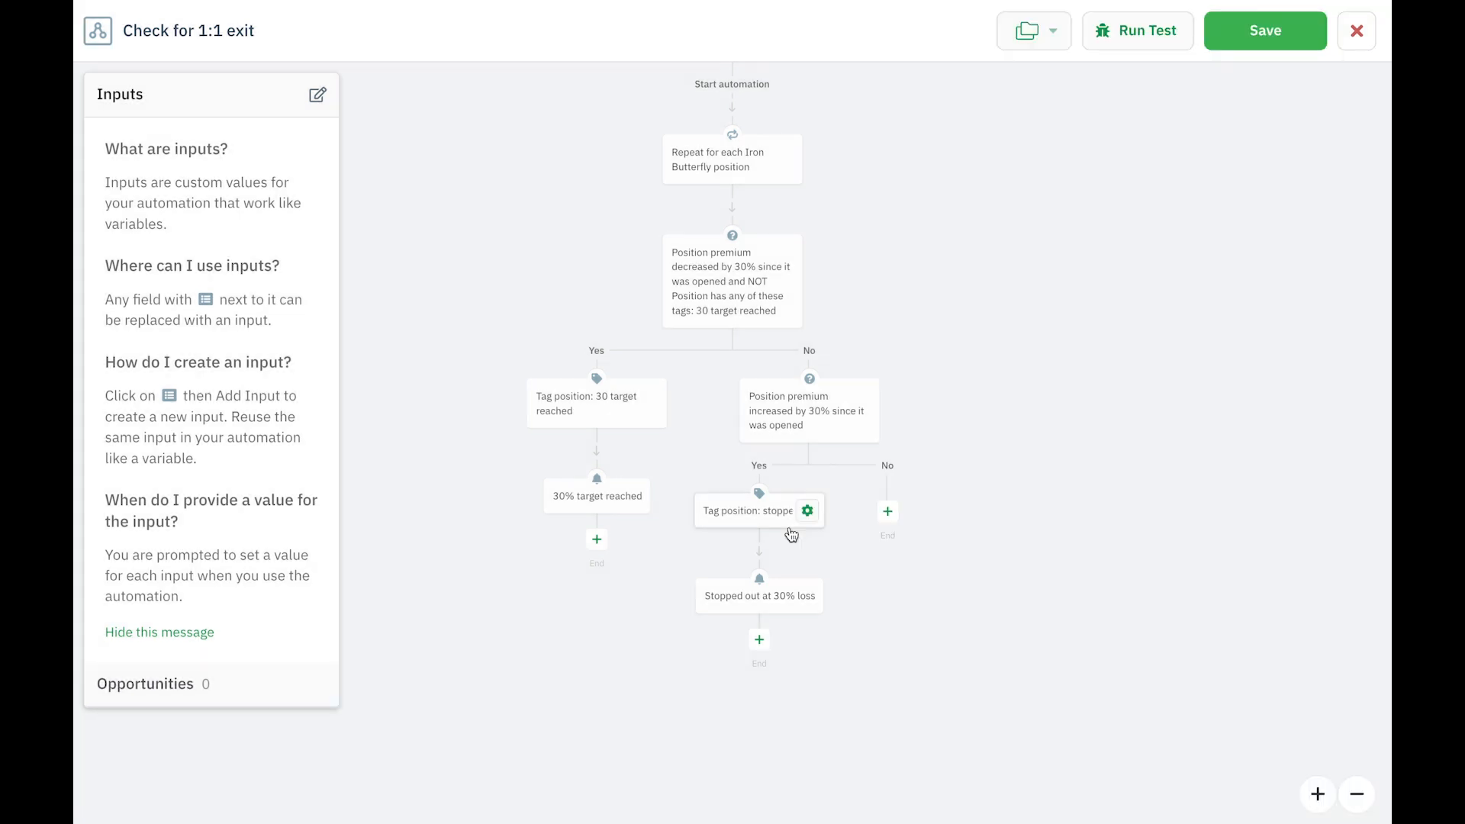
pyautogui.click(806, 510)
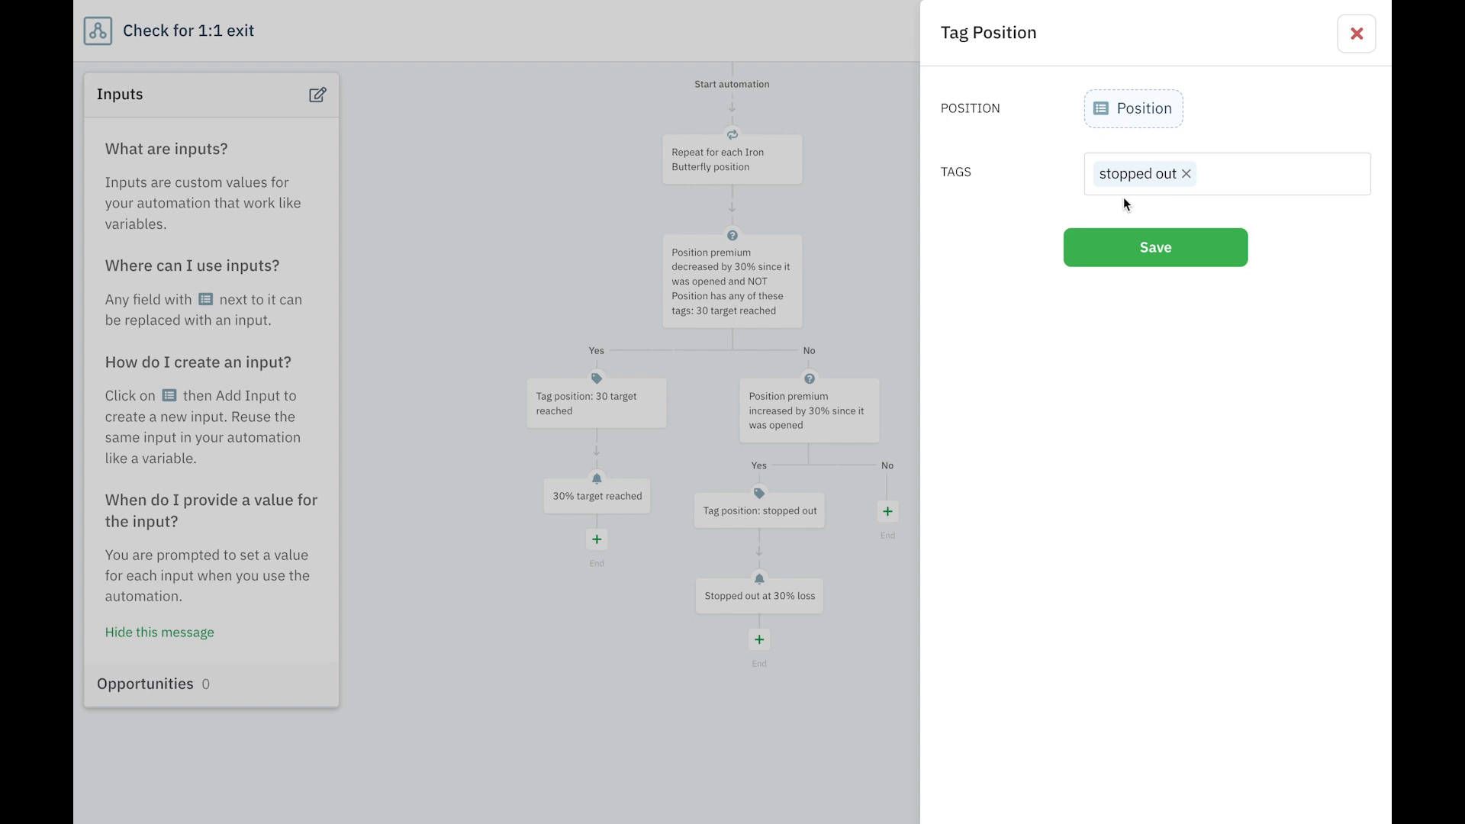
pyautogui.click(1143, 247)
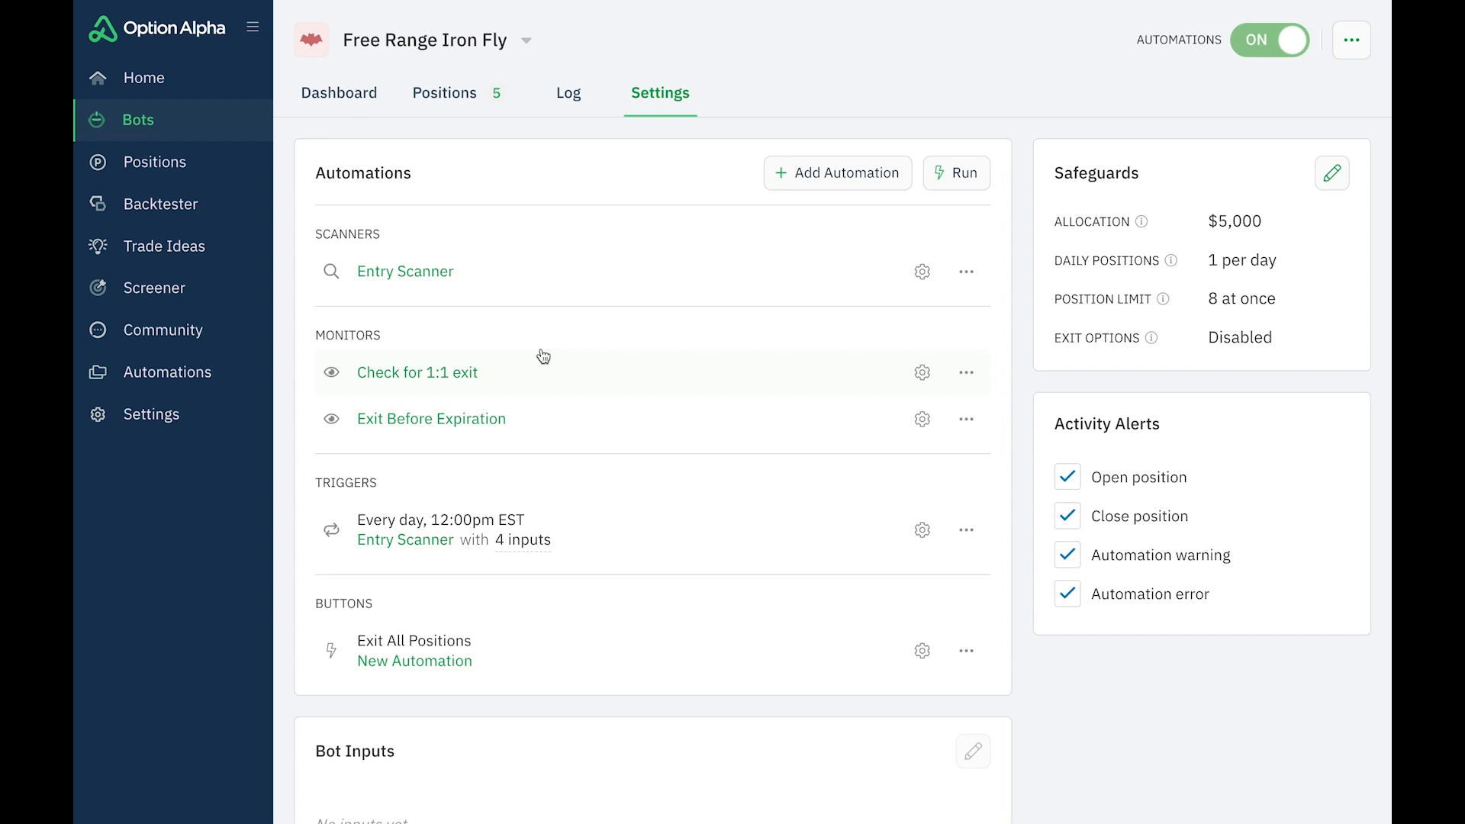
# Open the Exit Before Expiration monitor, examine its loop, expiration and market-time decisions at an enlarged view, and close it
pyautogui.click(557, 432)
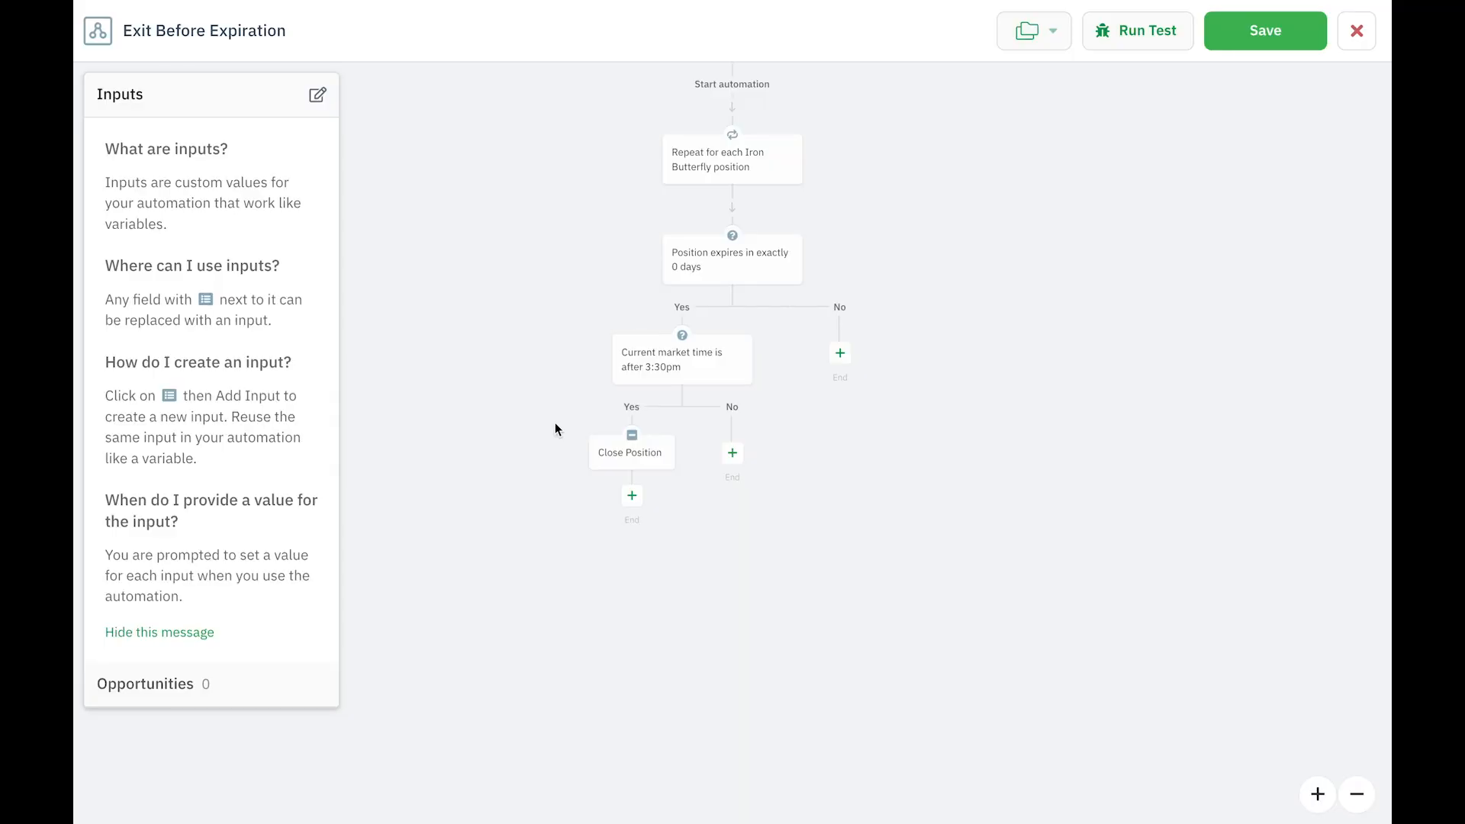
pyautogui.moveTo(741, 163)
pyautogui.click(1319, 793)
pyautogui.click(1321, 795)
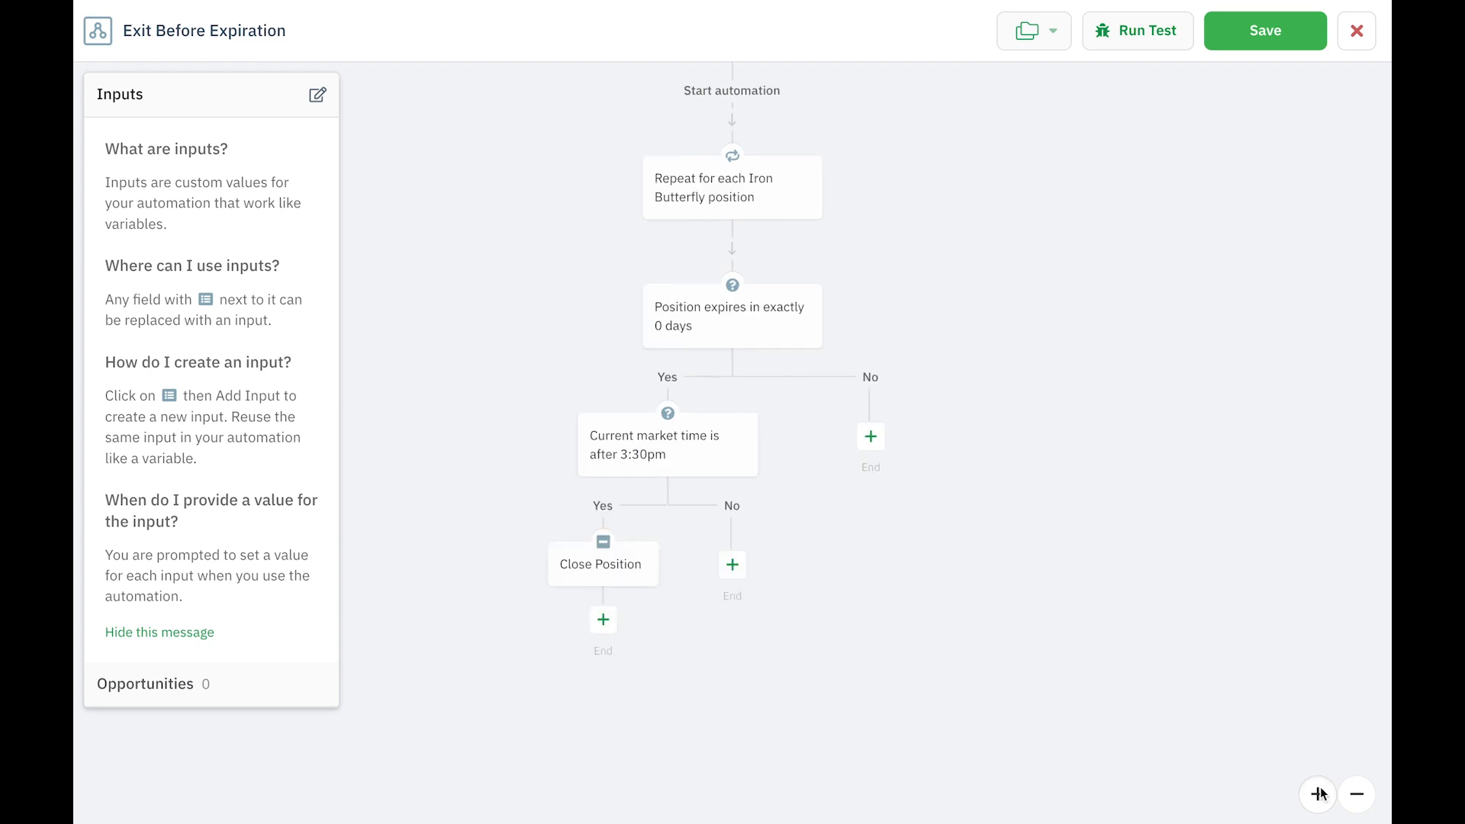
pyautogui.click(1321, 795)
pyautogui.moveTo(783, 223)
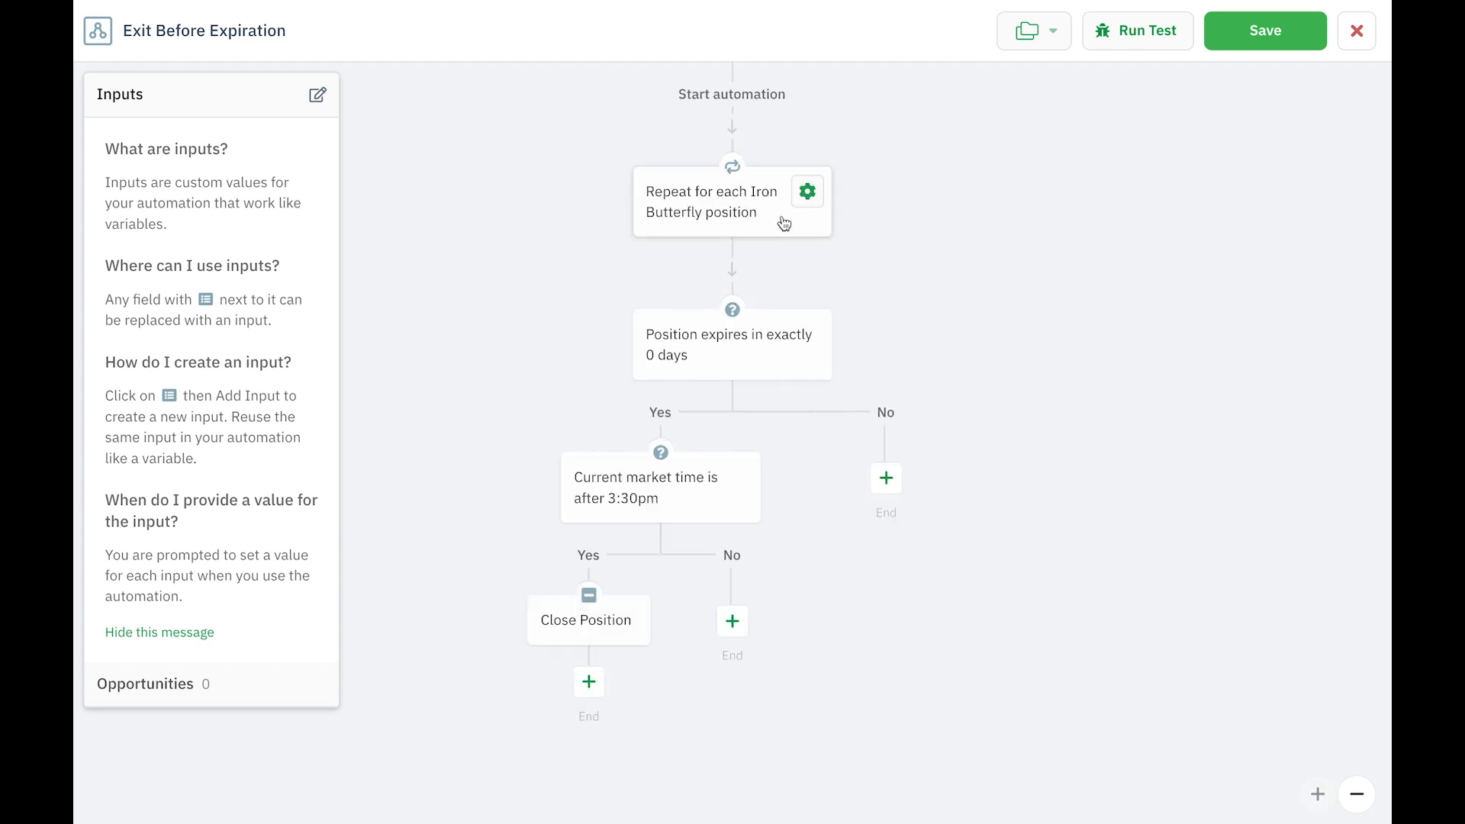
pyautogui.moveTo(785, 339)
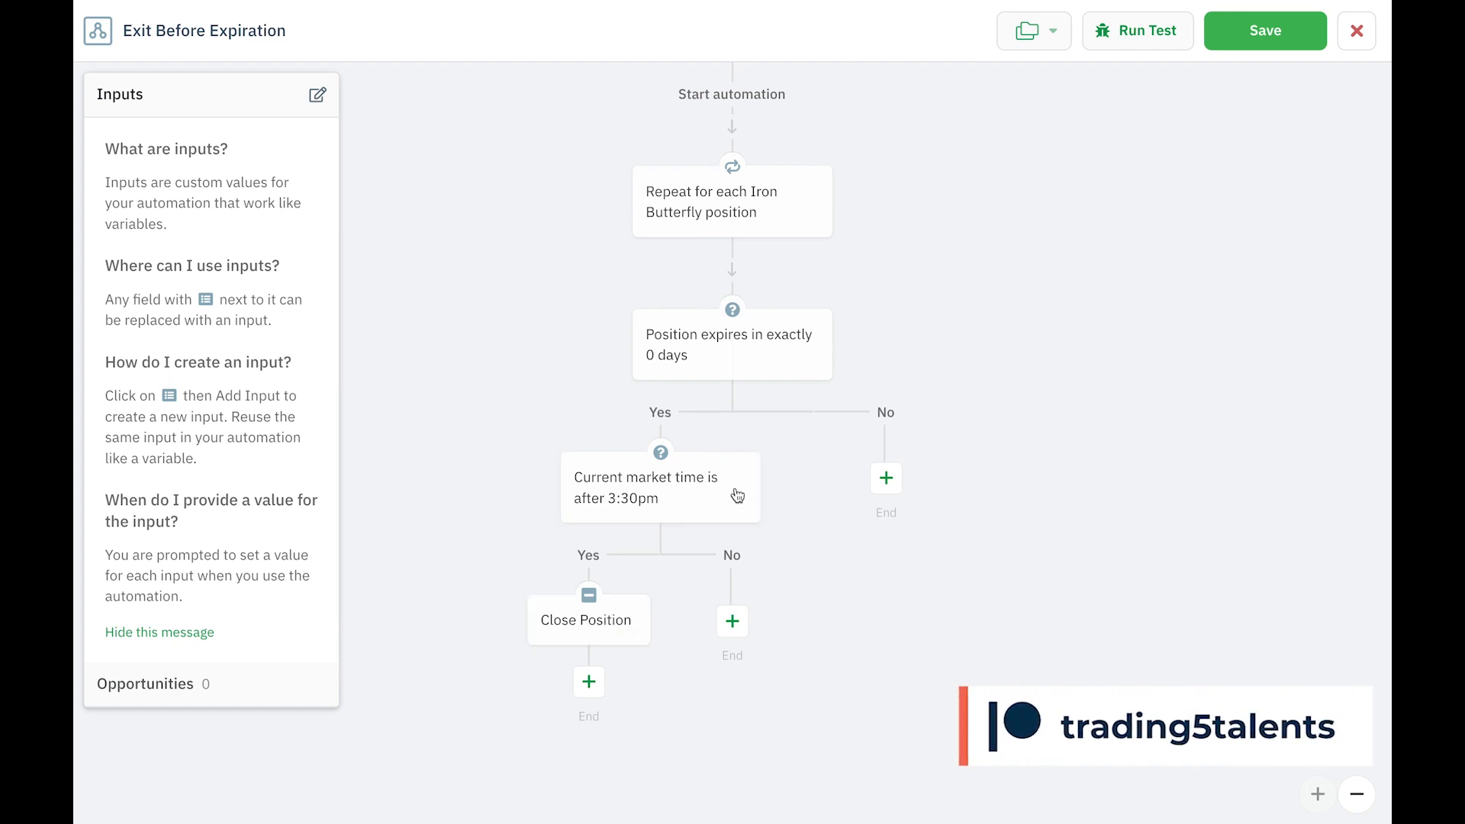
pyautogui.moveTo(688, 509)
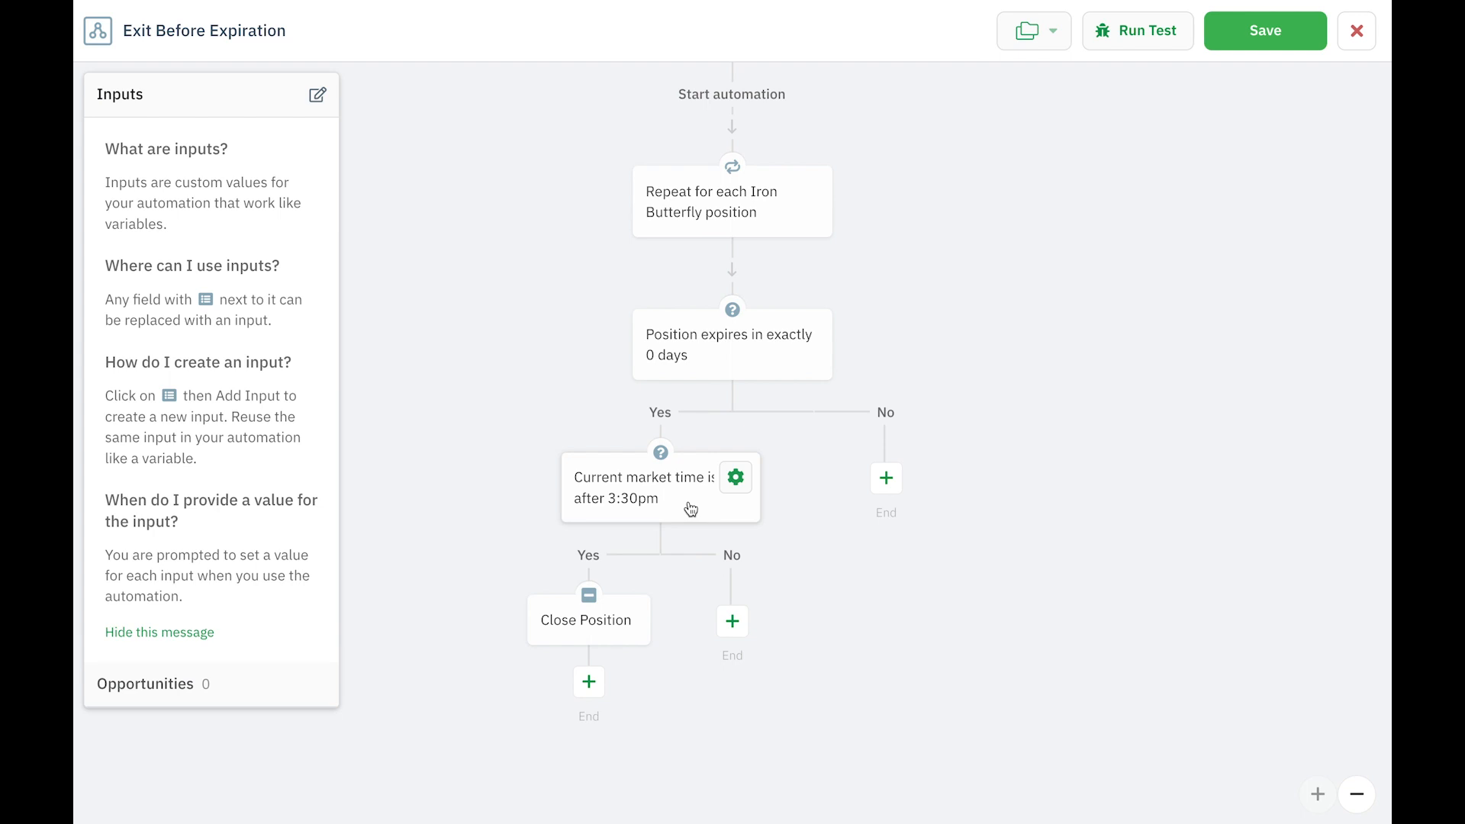
pyautogui.click(1352, 37)
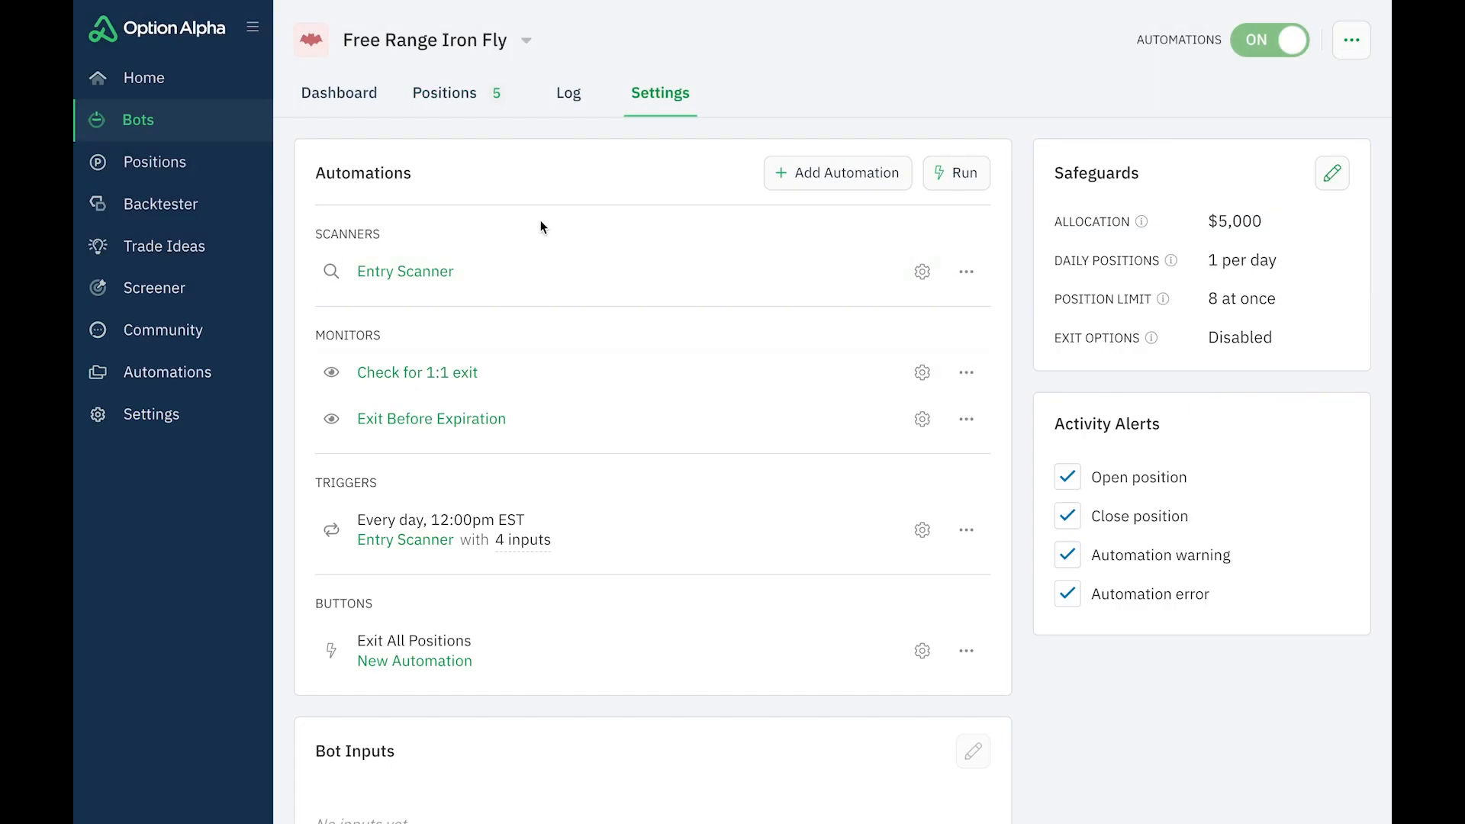
# Switch to the Daily Iron Fly - Trailing Stop bot and open its Trailing Stop scanner automation
pyautogui.click(526, 41)
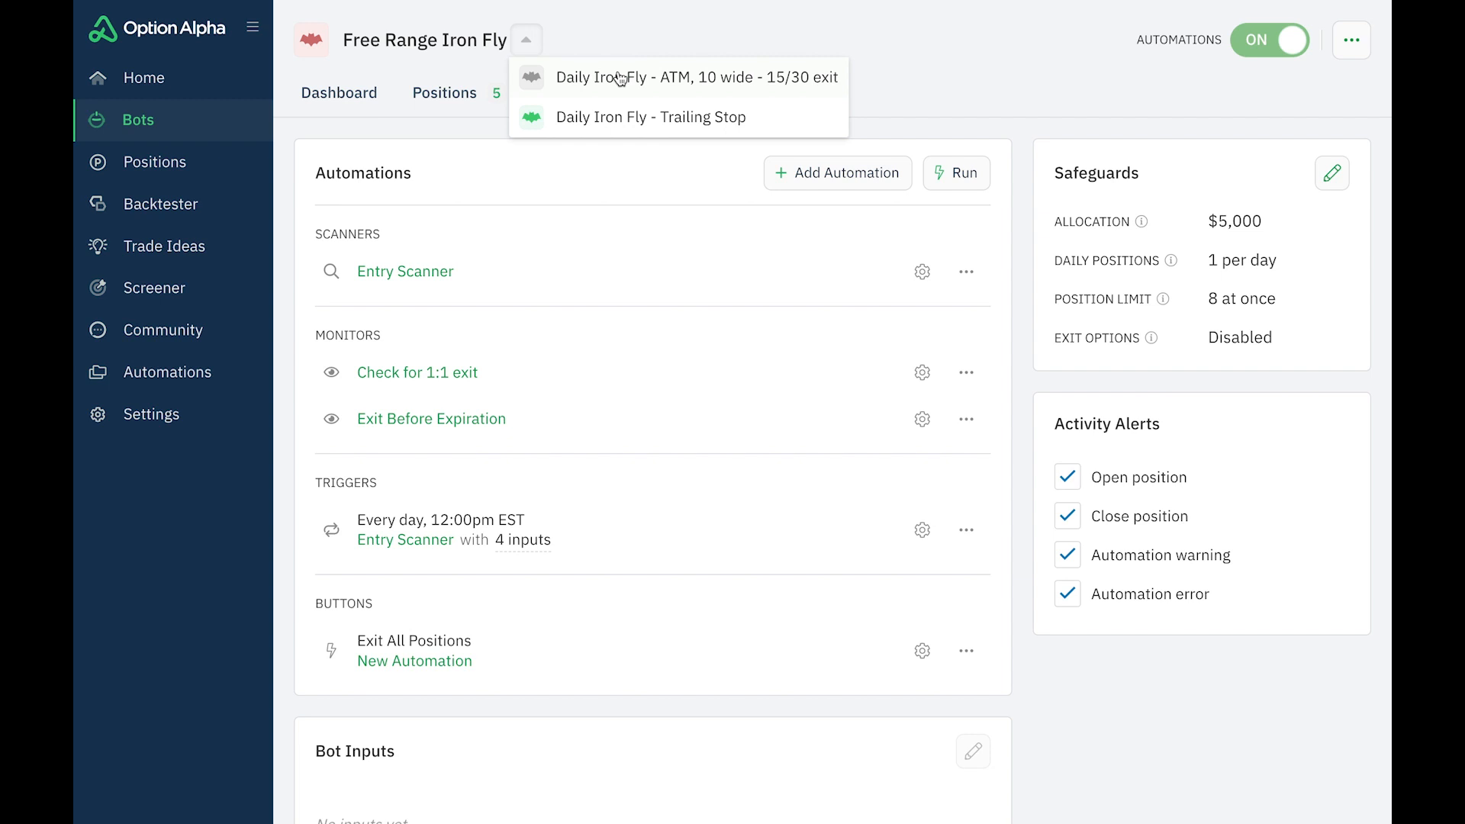
pyautogui.click(621, 122)
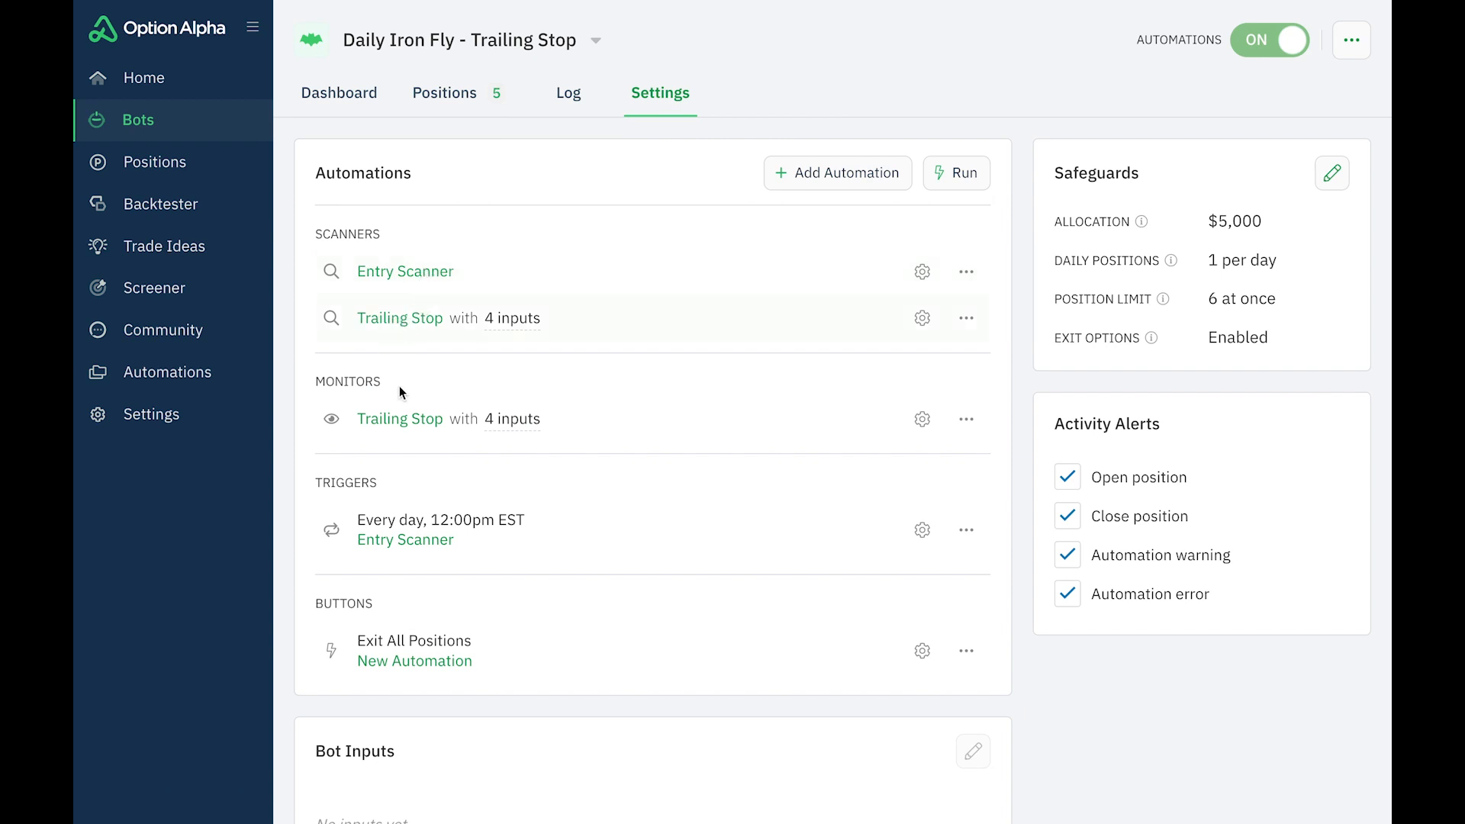
pyautogui.click(405, 320)
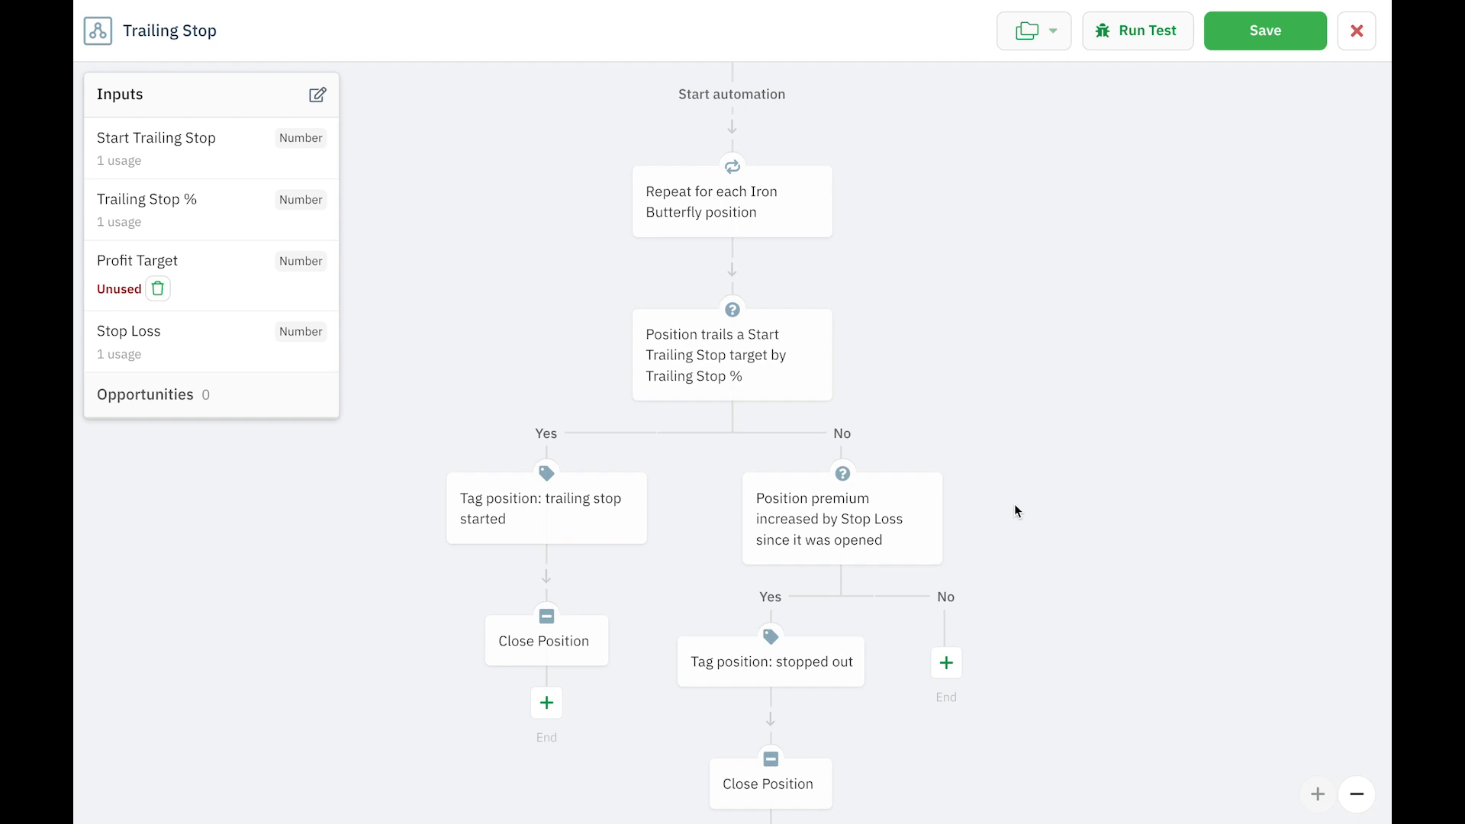
# Examine the position, target and trailing values of the Trailing Stop decision's condition, and close it without changes
pyautogui.moveTo(786, 211)
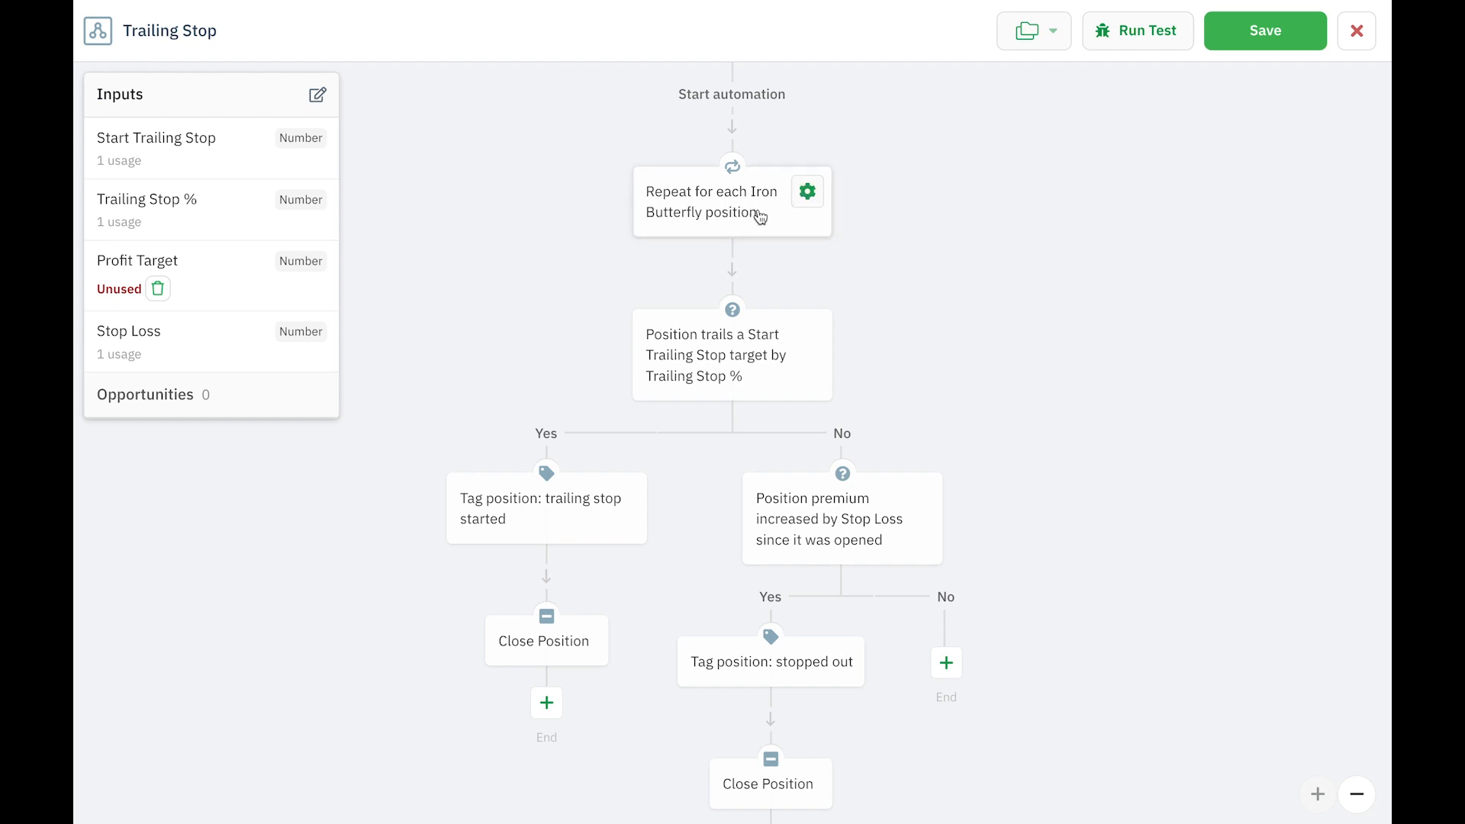
pyautogui.click(751, 367)
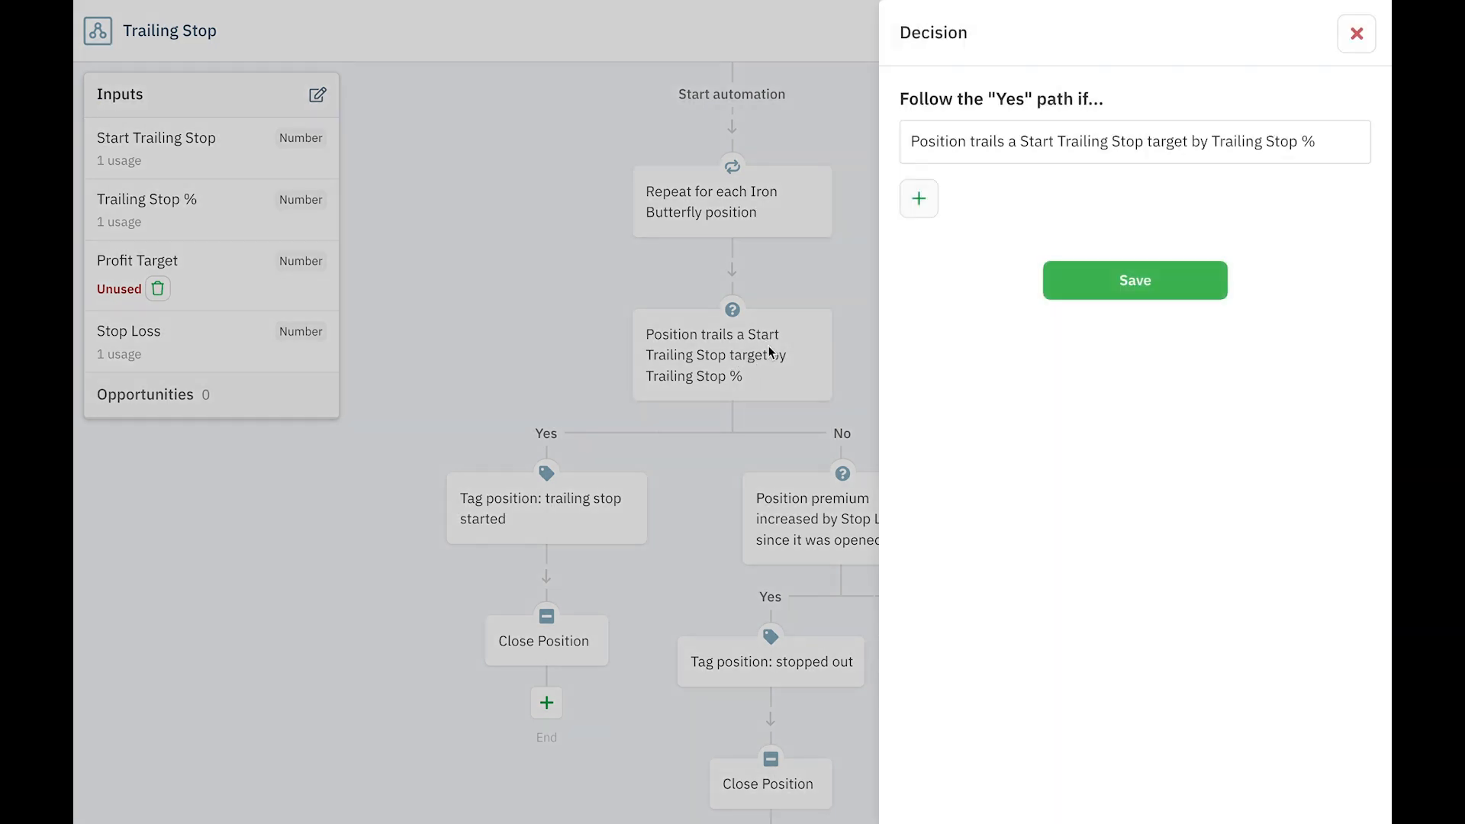
pyautogui.click(1020, 141)
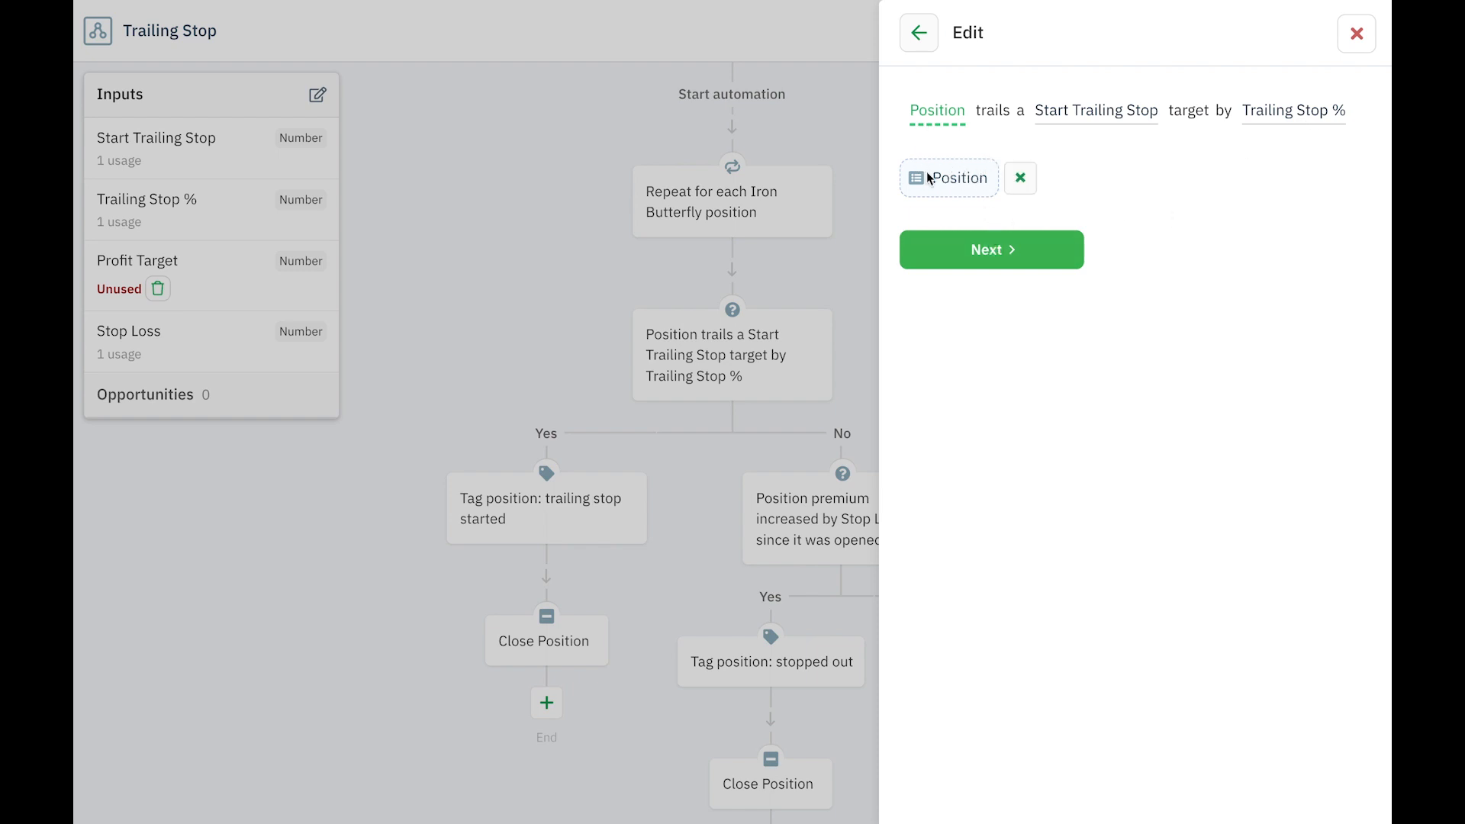
pyautogui.moveTo(937, 178)
pyautogui.click(959, 250)
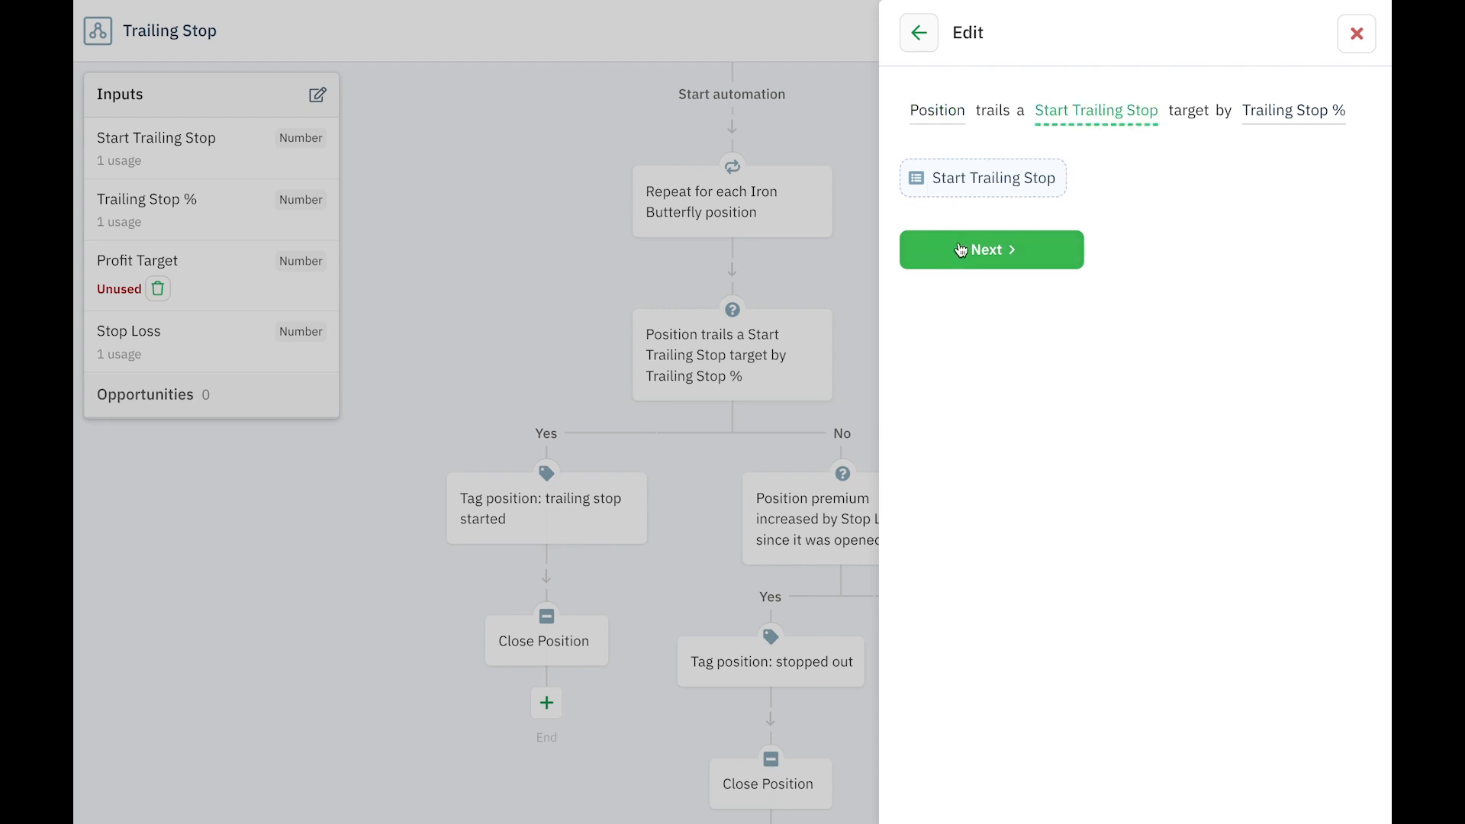
pyautogui.moveTo(1000, 181)
pyautogui.click(985, 245)
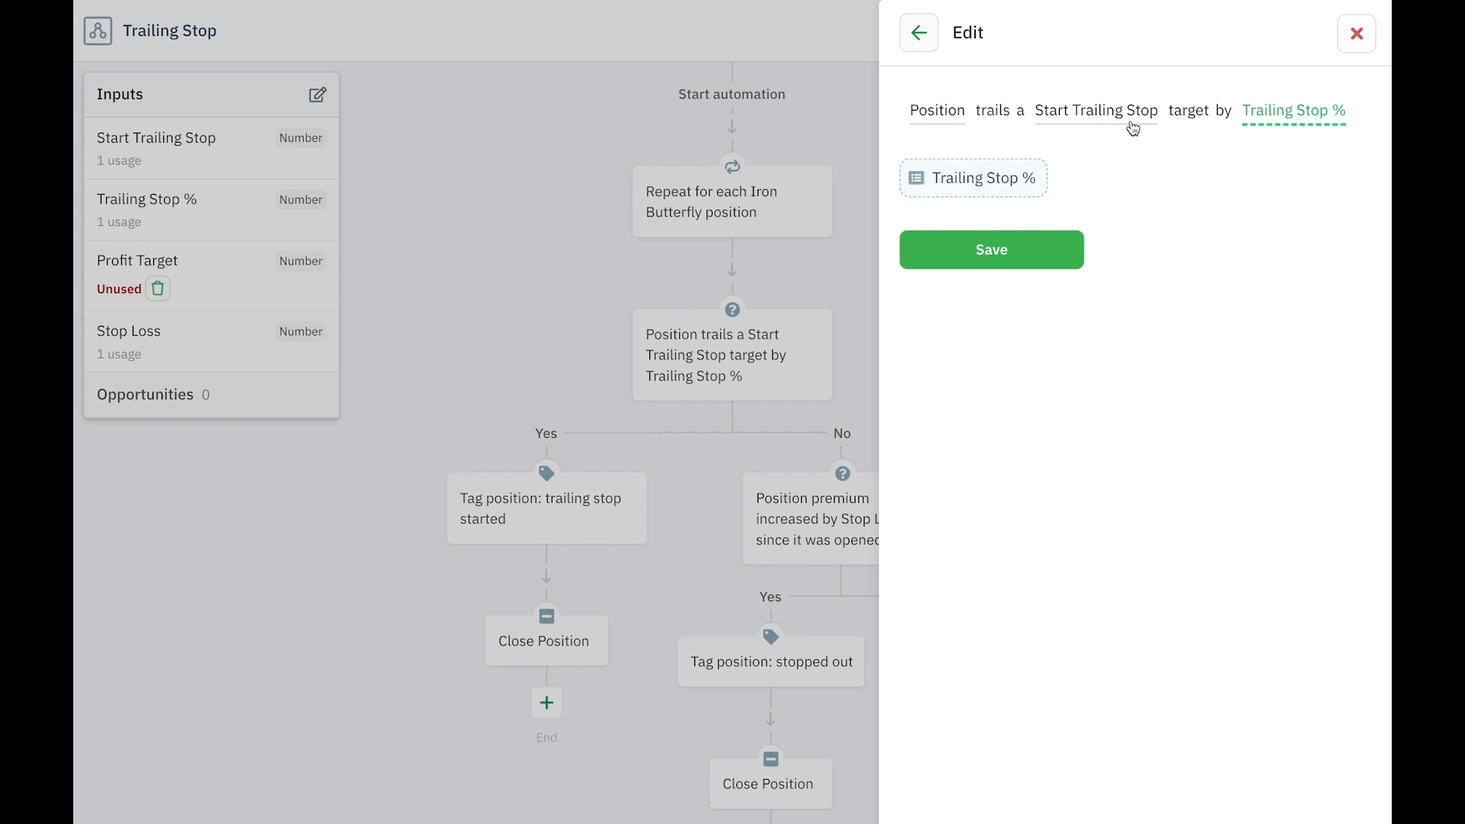
pyautogui.click(1357, 35)
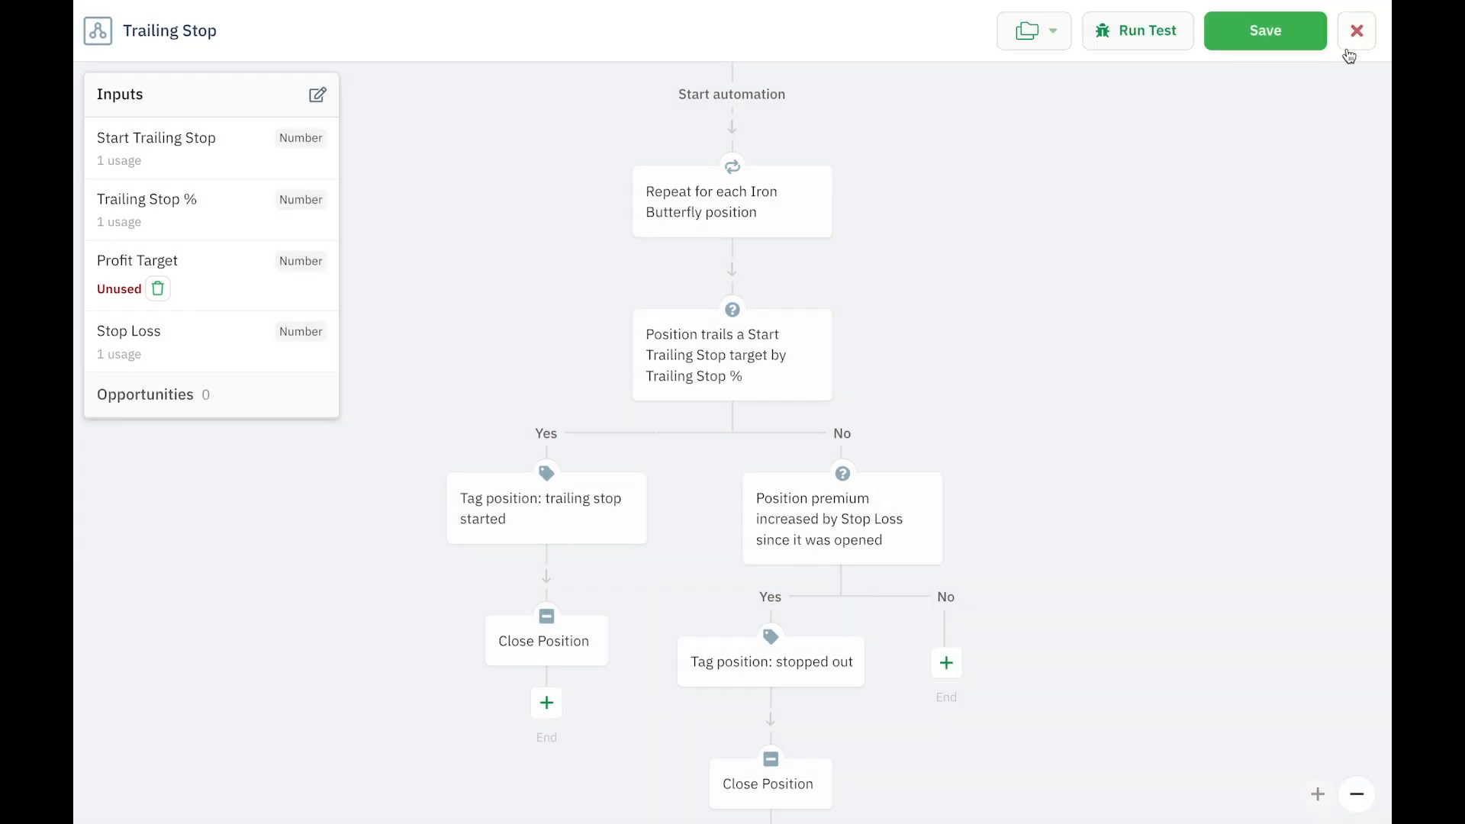
# Check the default values of the Start Trailing Stop and Trailing Stop % inputs
pyautogui.click(318, 97)
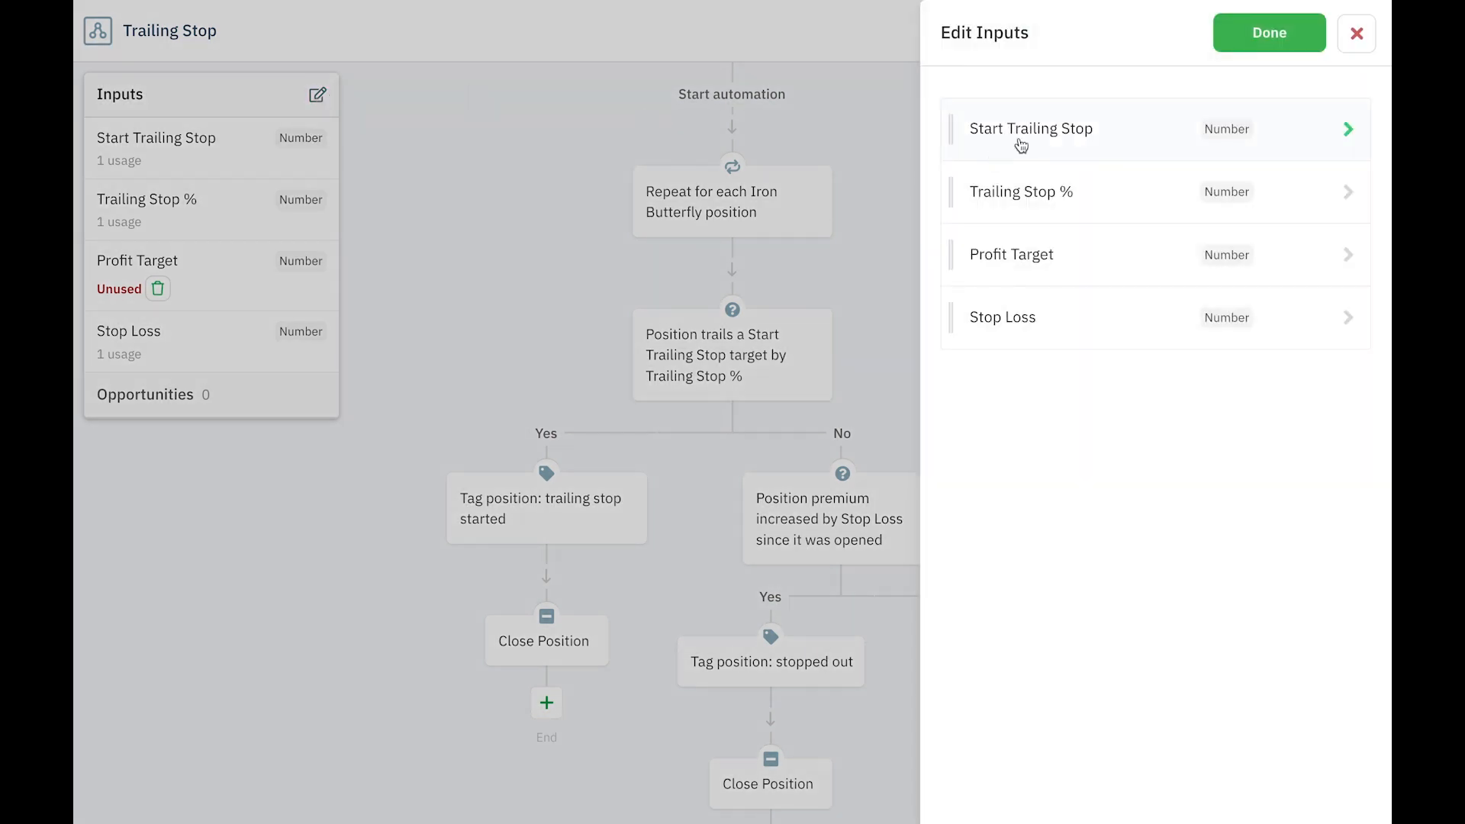
pyautogui.click(1125, 134)
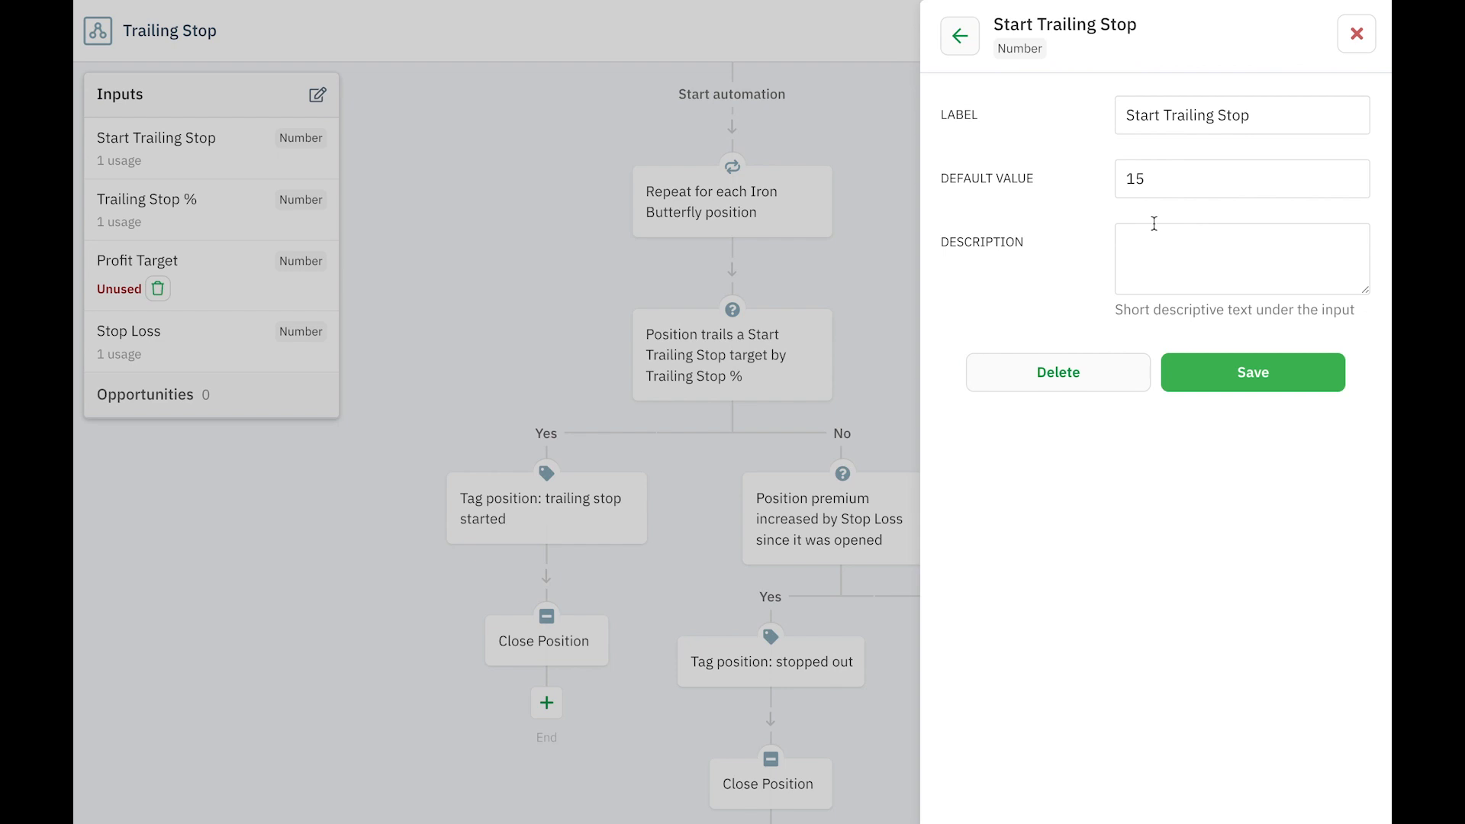
pyautogui.click(1356, 33)
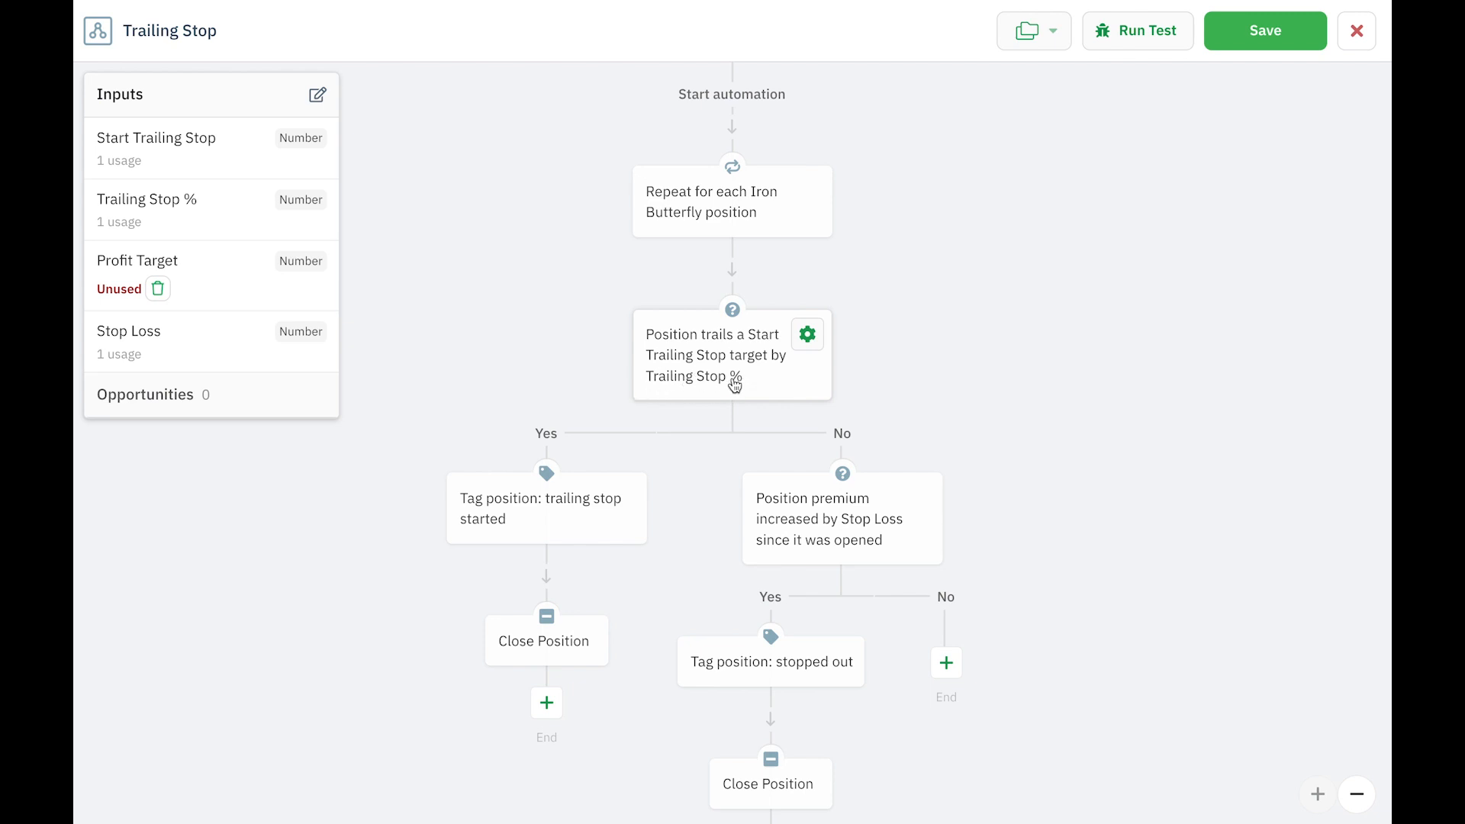
pyautogui.click(318, 95)
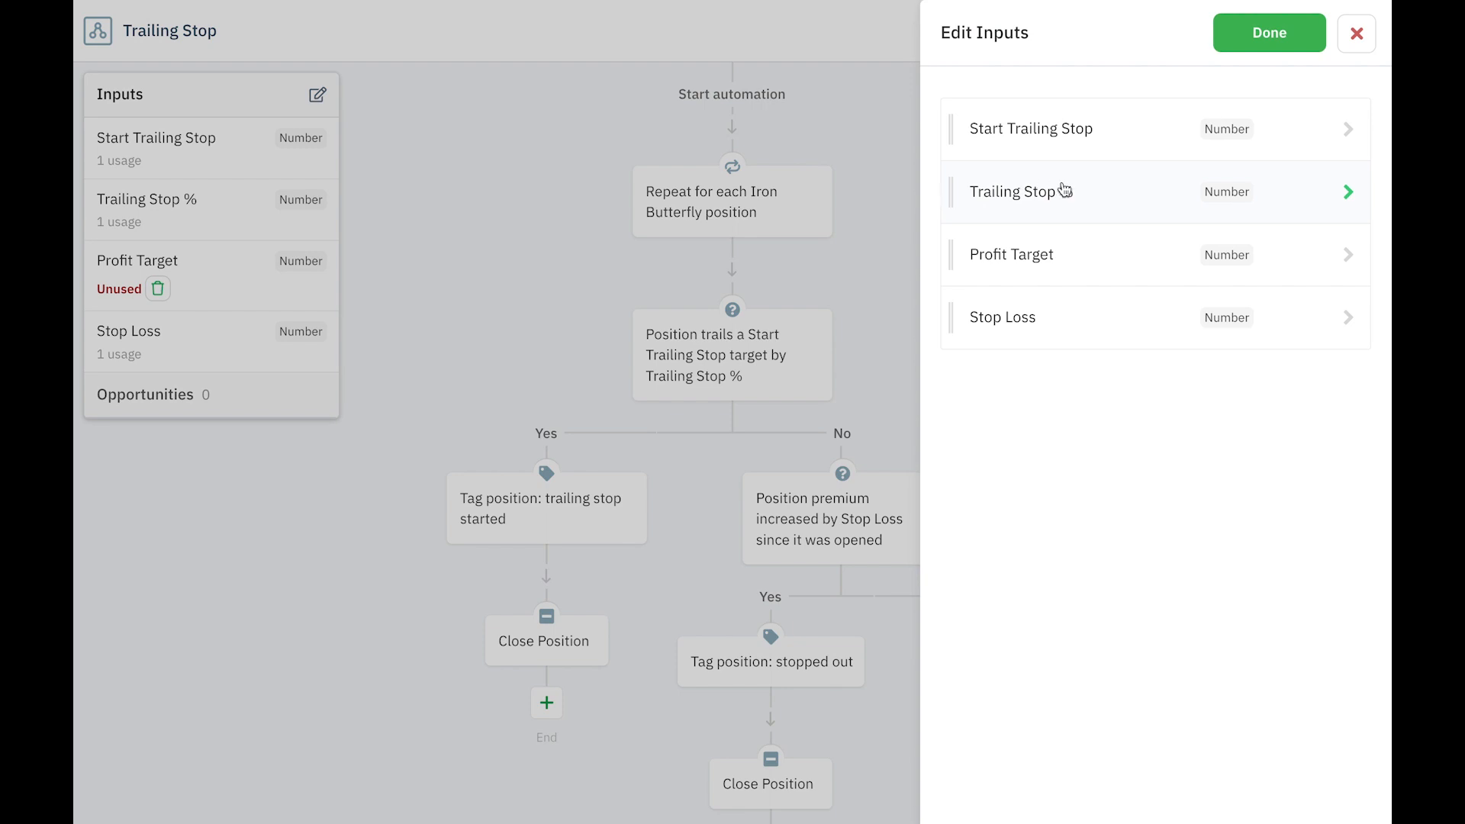
pyautogui.click(1125, 202)
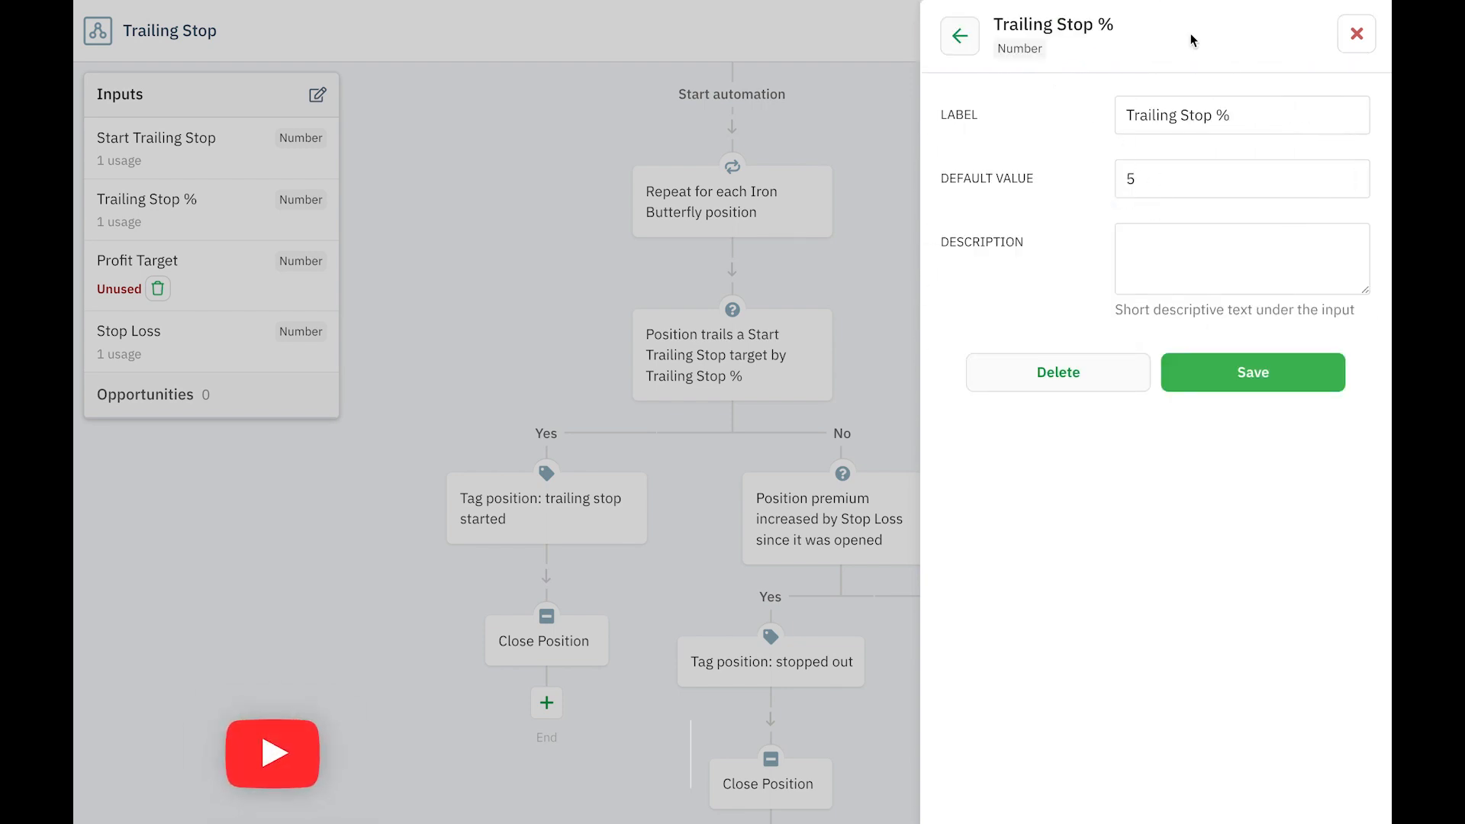
pyautogui.click(1357, 34)
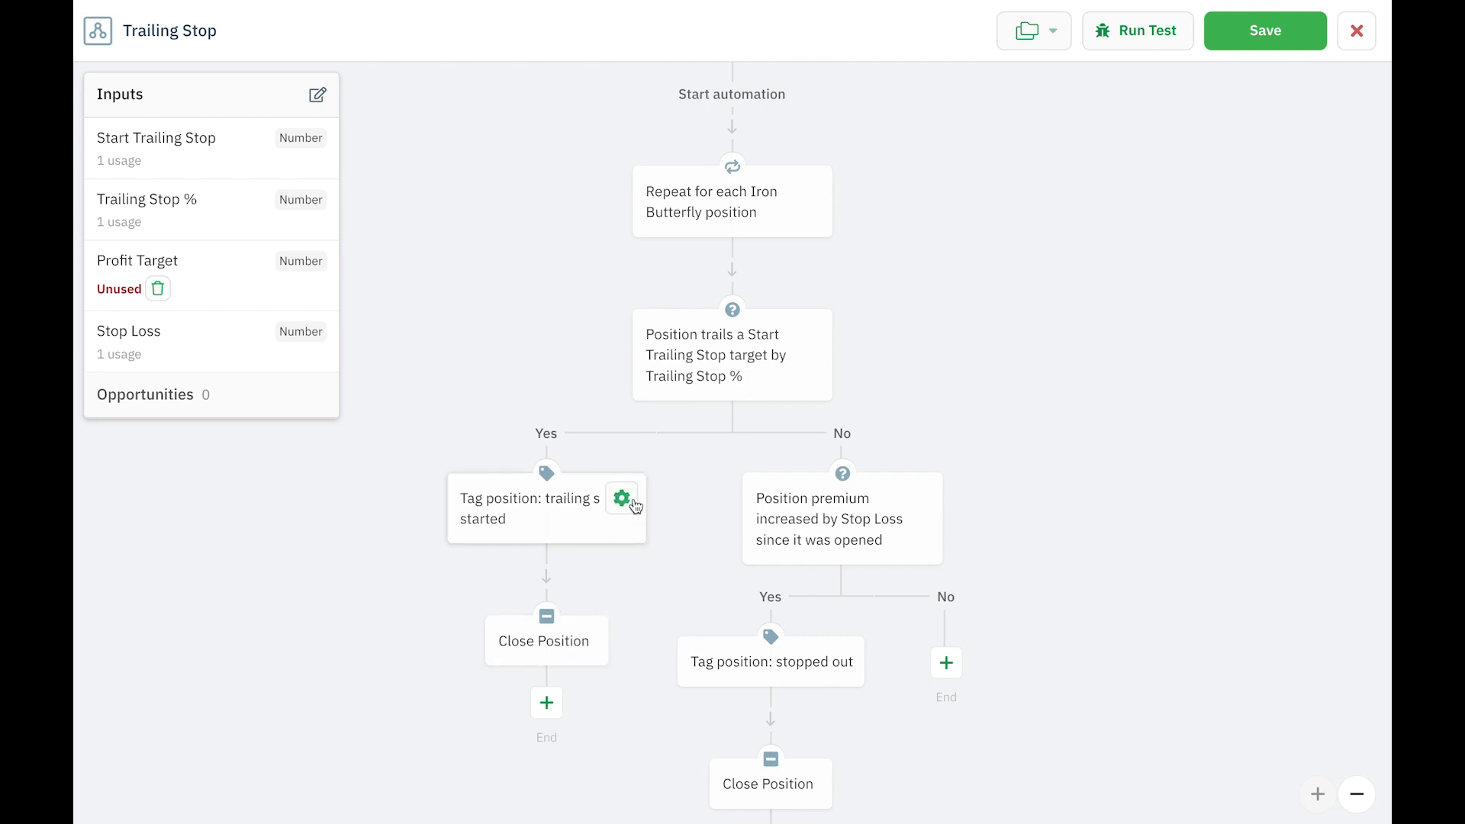
# Check the default value of the Stop Loss input used by the premium-increase decision
pyautogui.moveTo(832, 396)
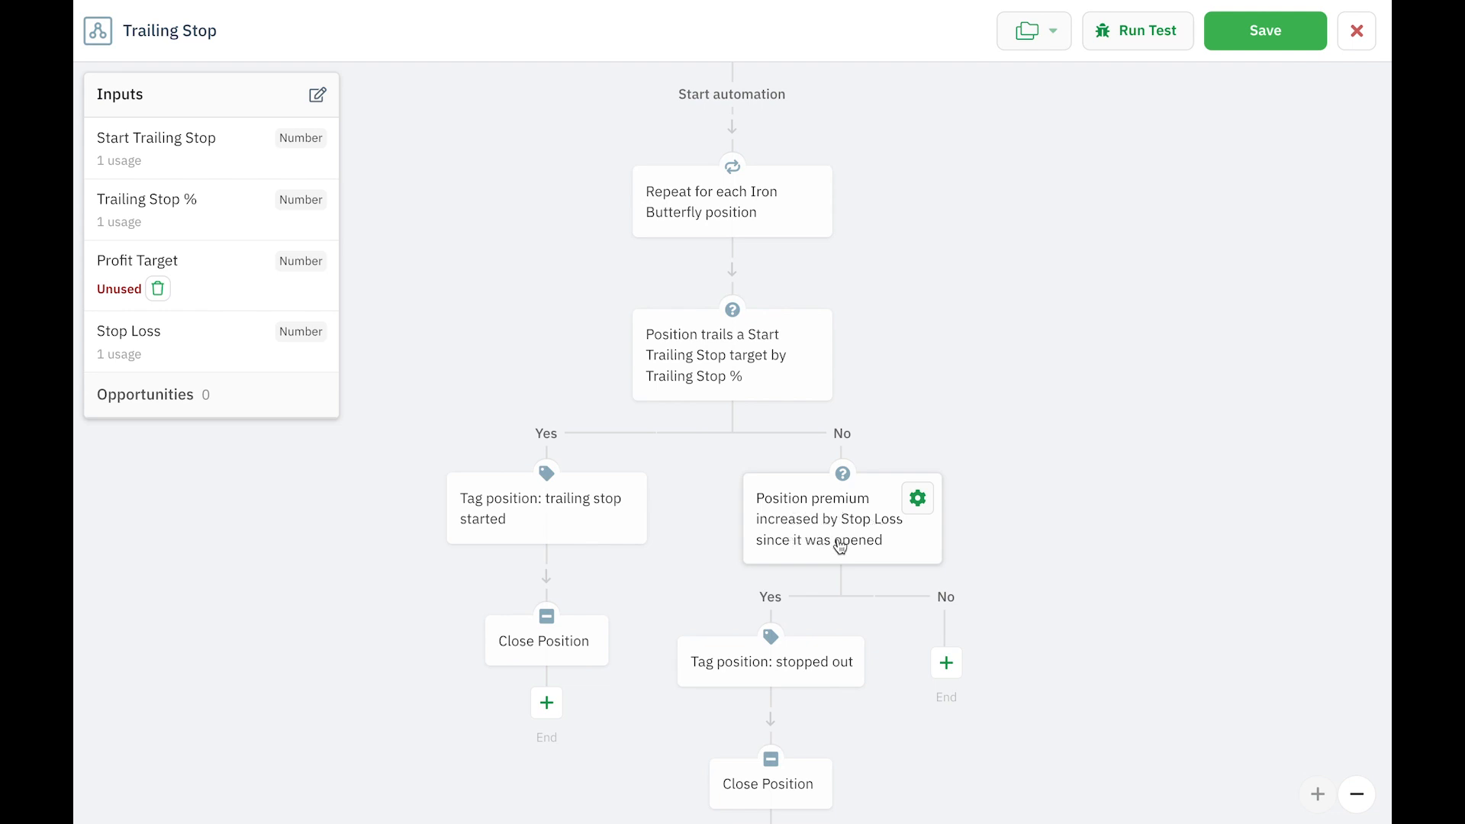
pyautogui.click(319, 101)
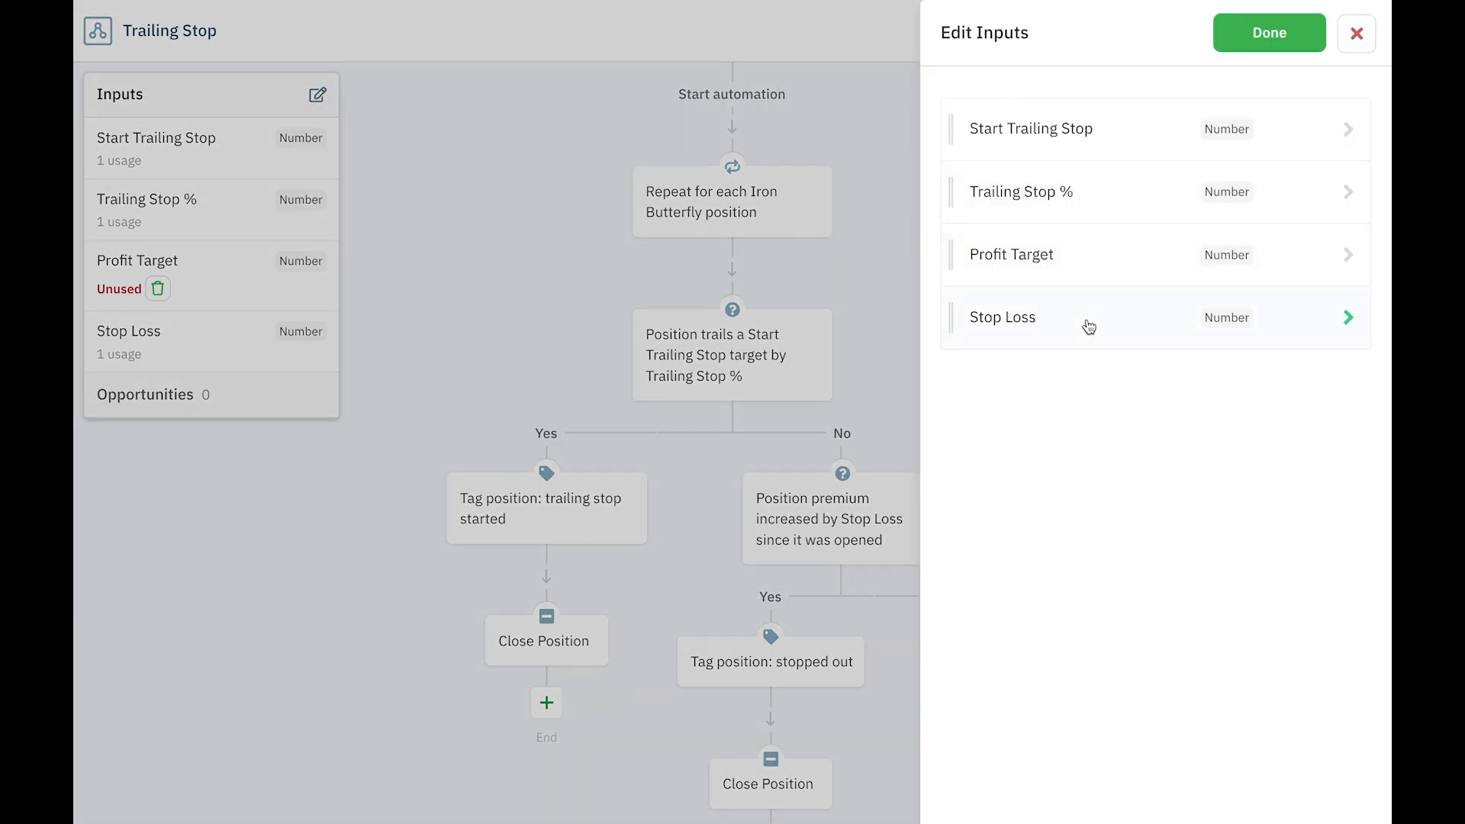
pyautogui.click(1086, 322)
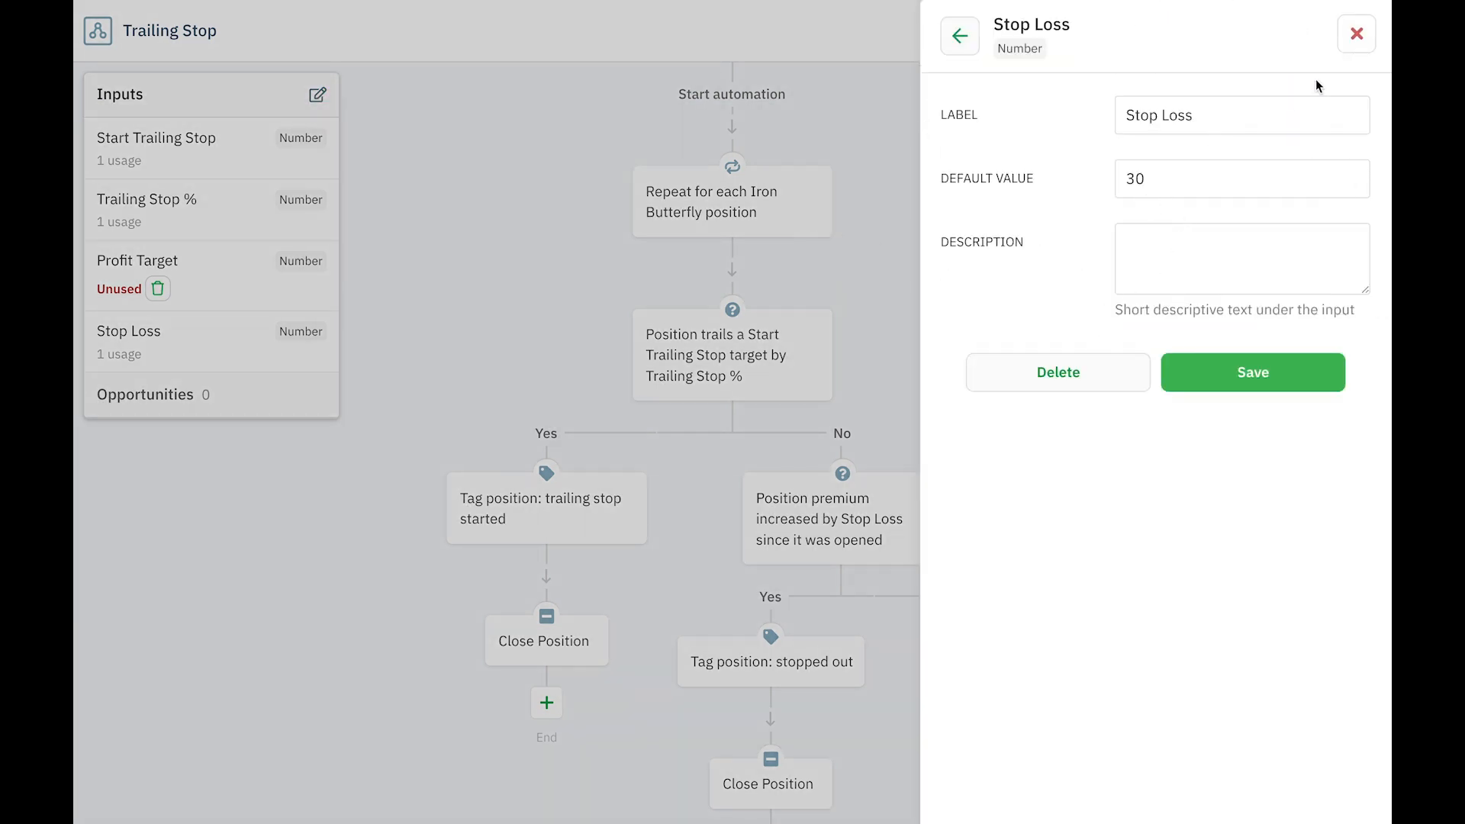
pyautogui.click(1356, 38)
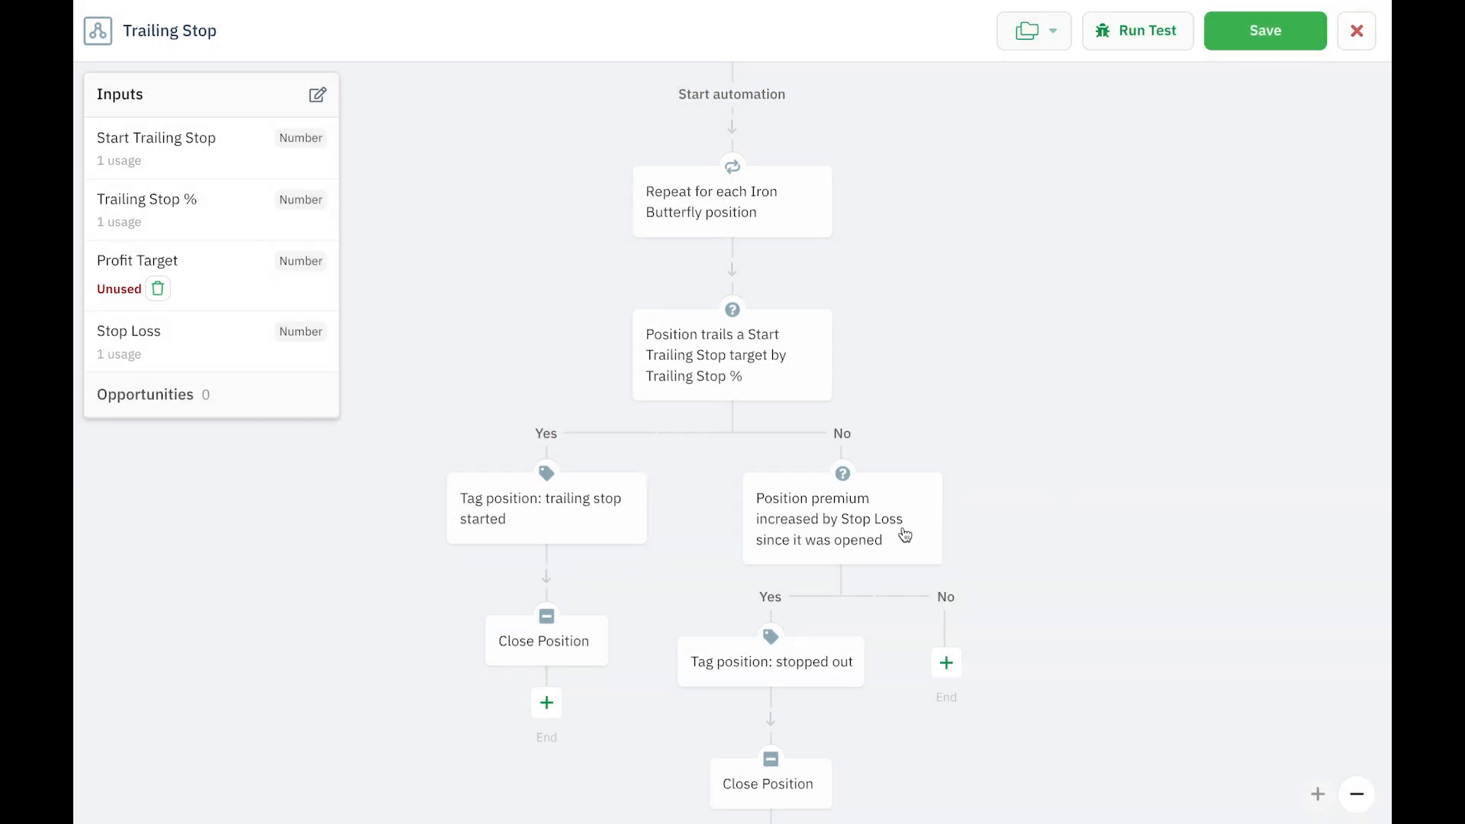
# Look over the rest of the Trailing Stop flow, close the automation and return to the list of bots
pyautogui.moveTo(872, 549)
pyautogui.scroll(-1, 978, 749)
pyautogui.scroll(1, 977, 754)
pyautogui.click(1356, 30)
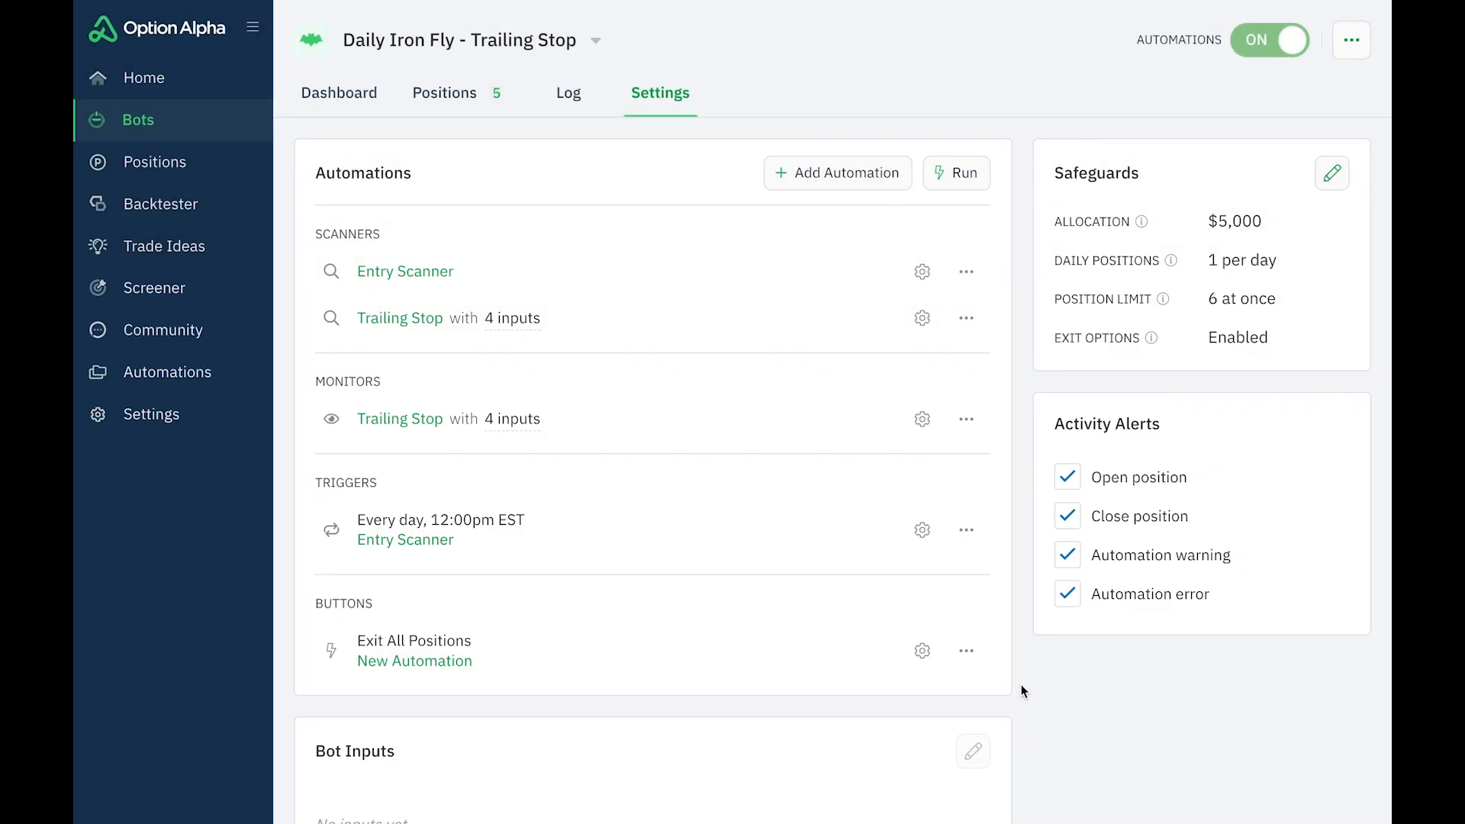
pyautogui.click(171, 124)
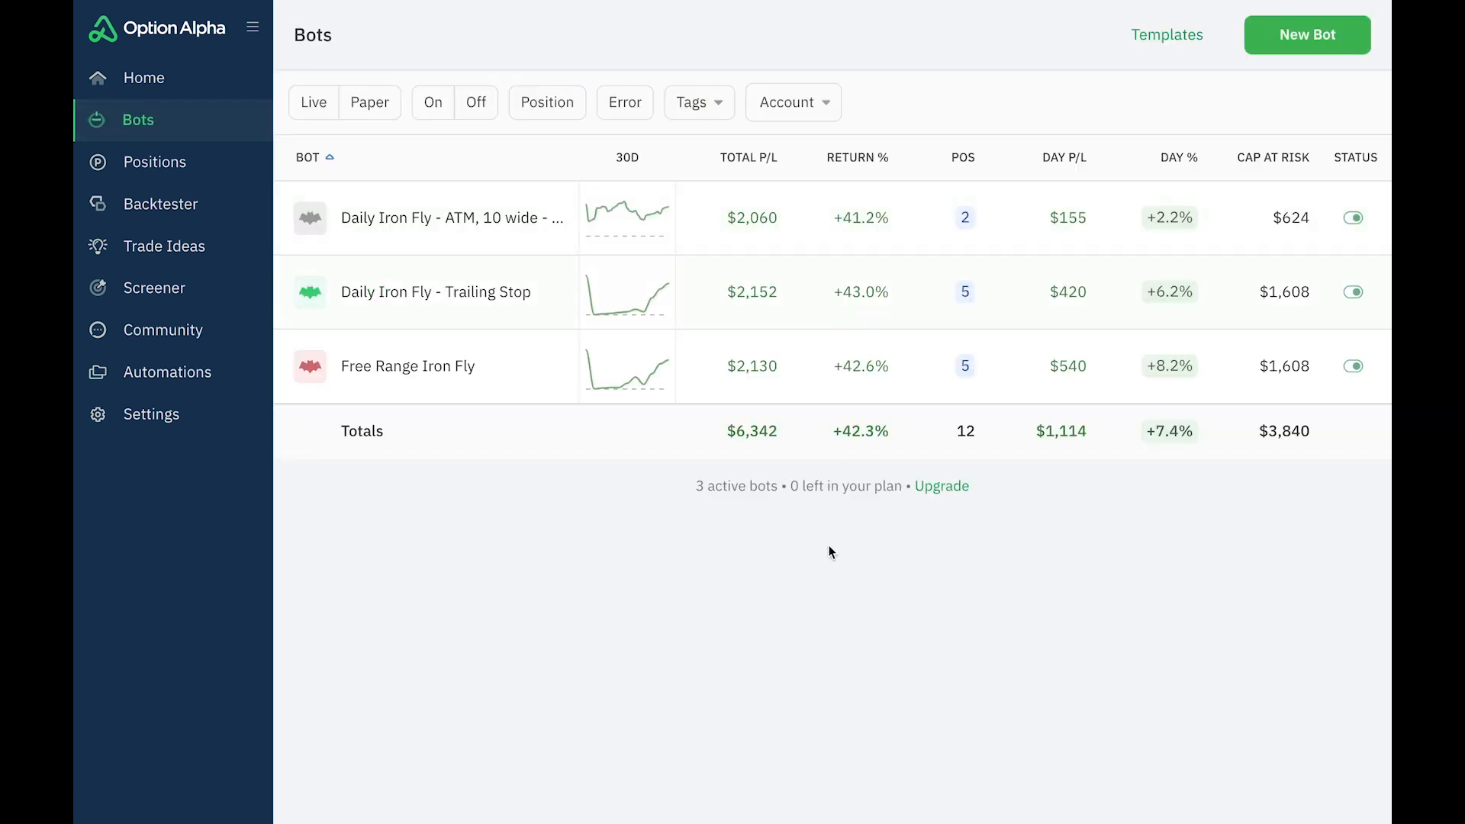